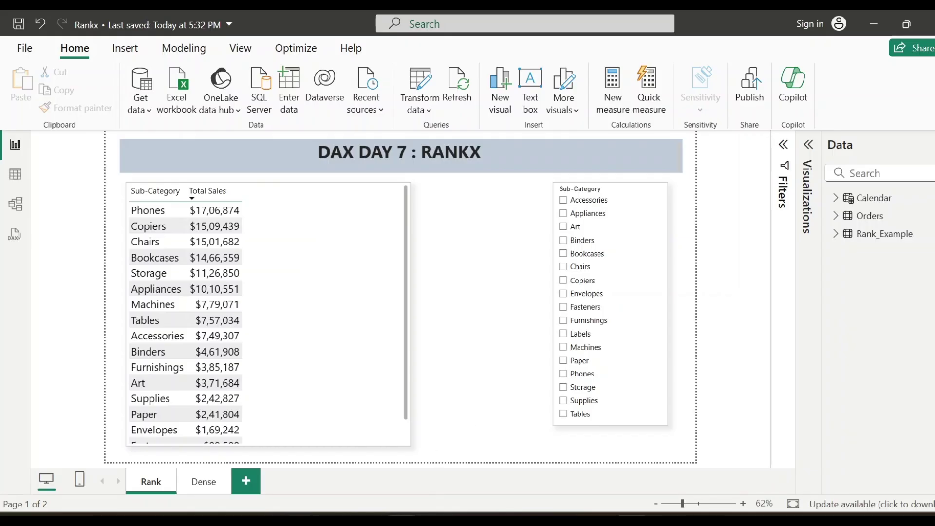
# - Read through the RANKX documentation in the browser
pyautogui.hotkey('alt', 'Tab')
pyautogui.scroll(1, 606, 216)
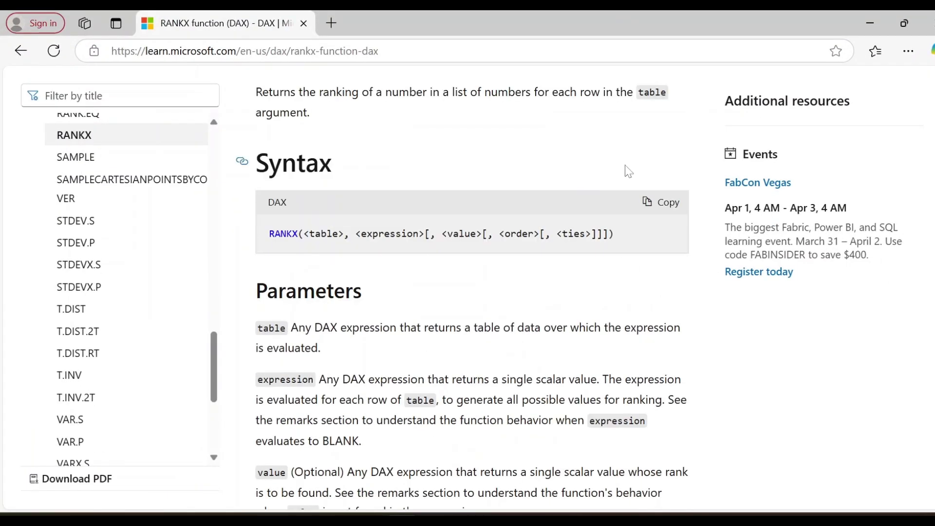
pyautogui.scroll(5, 490, 192)
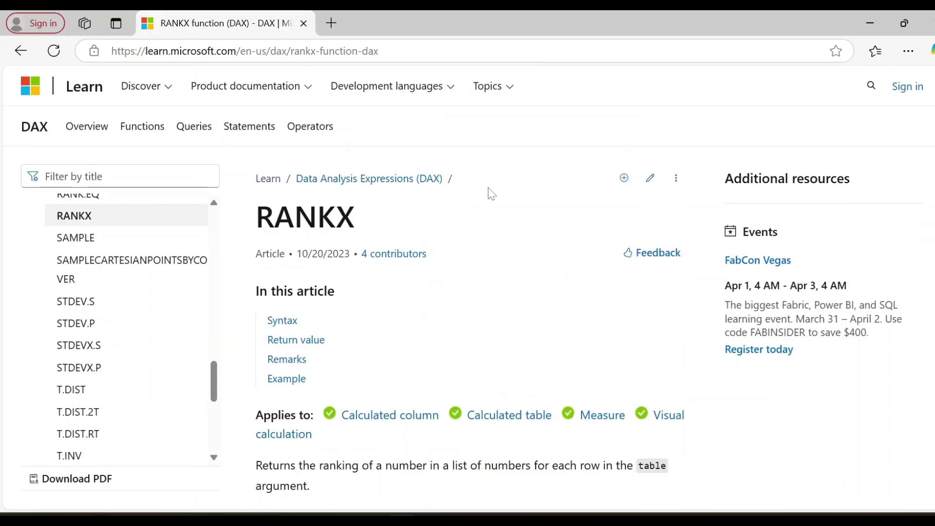
pyautogui.scroll(-4, 487, 190)
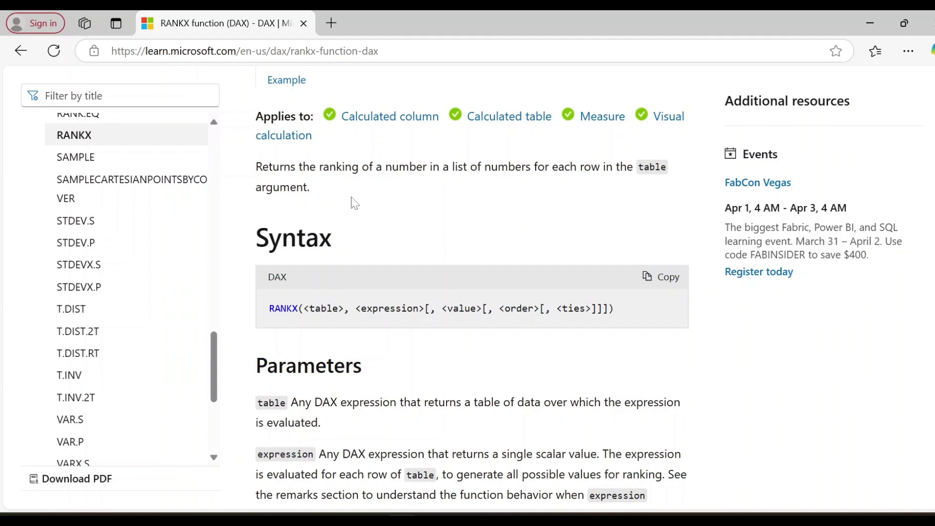
pyautogui.scroll(-1, 351, 197)
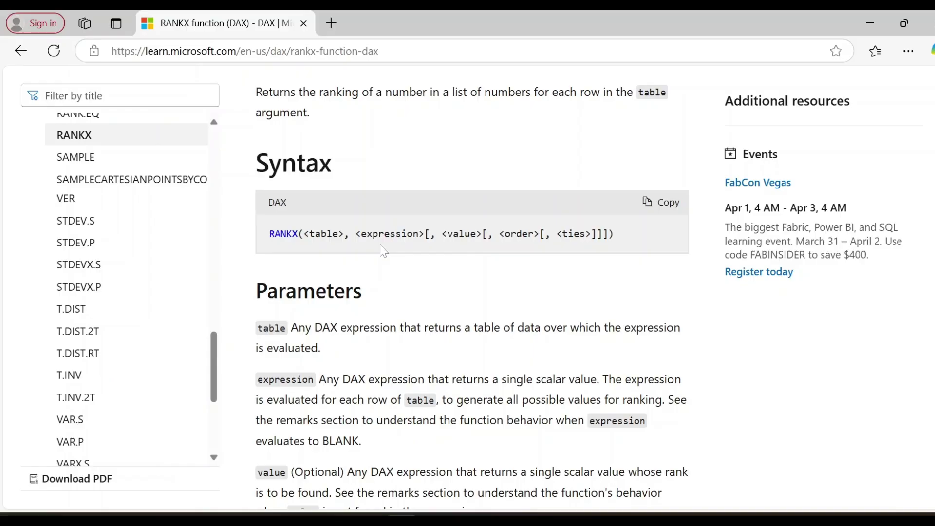
# - Back in Power BI, expand the Orders table and inspect the Total Sales measure's formula
pyautogui.hotkey('alt', 'Tab')
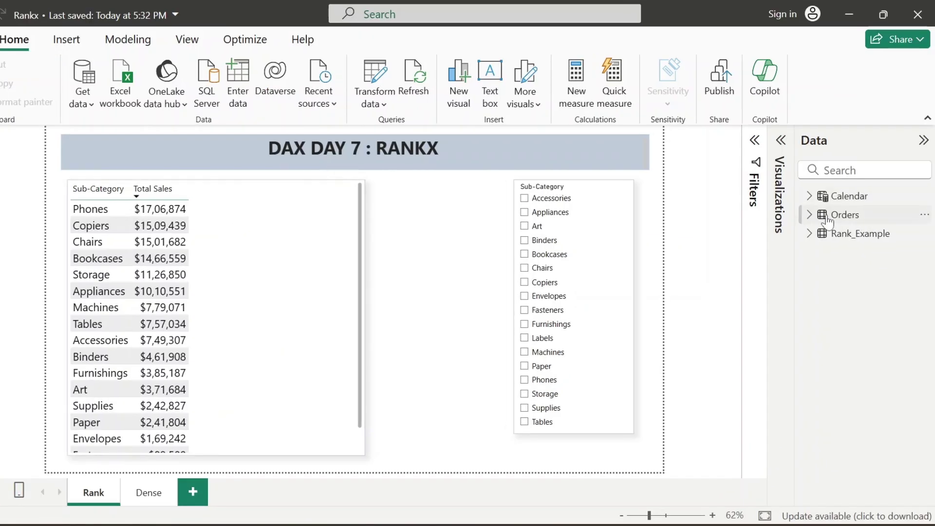
pyautogui.click(827, 219)
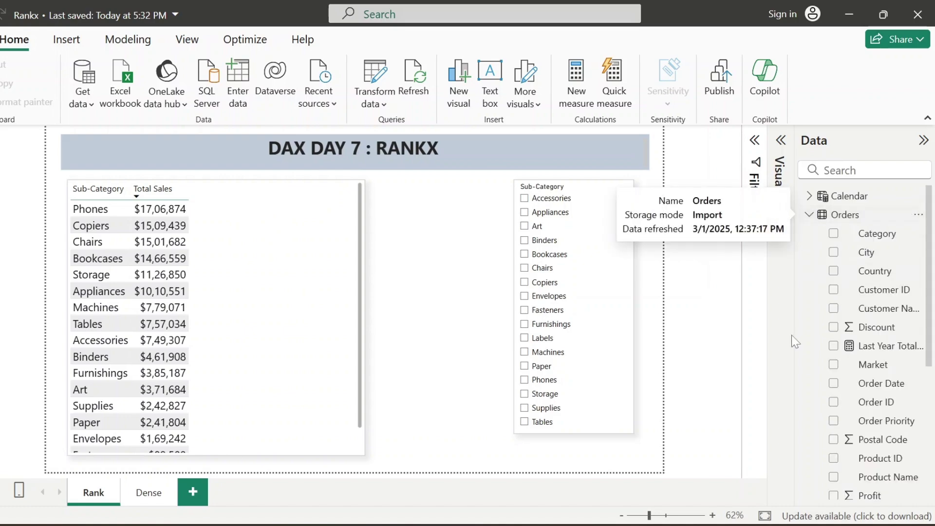
pyautogui.scroll(-5, 900, 345)
pyautogui.click(879, 472)
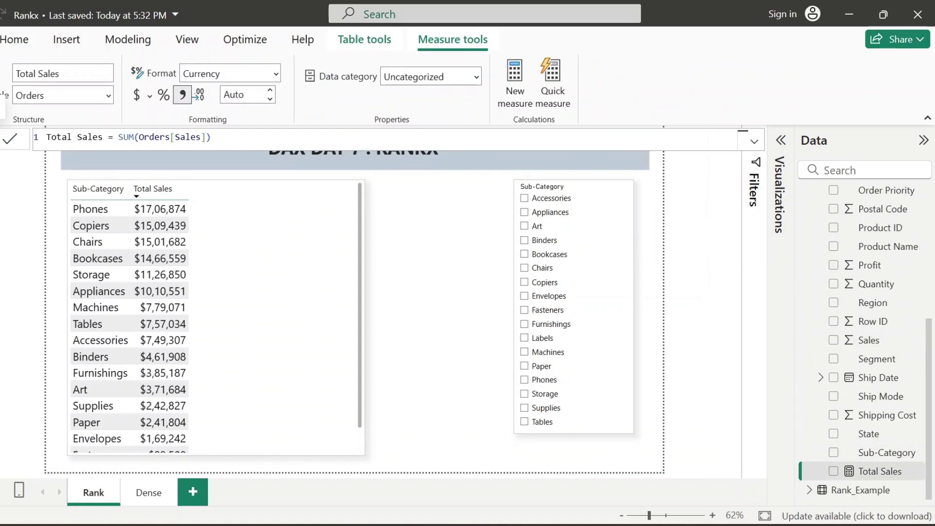
pyautogui.click(9, 139)
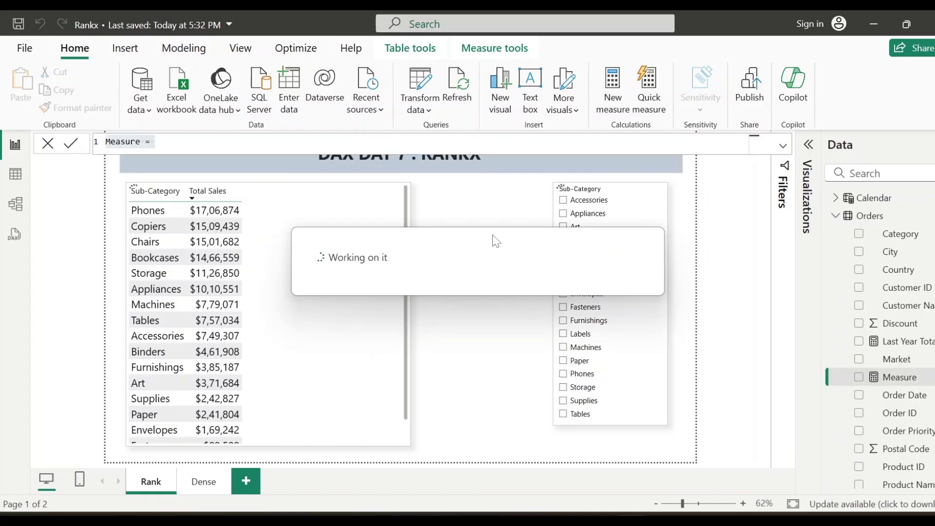
# - Define the measure as Sales_Rank = RANKX(Orders,[Total Sales]) and commit it
pyautogui.write('Sal')
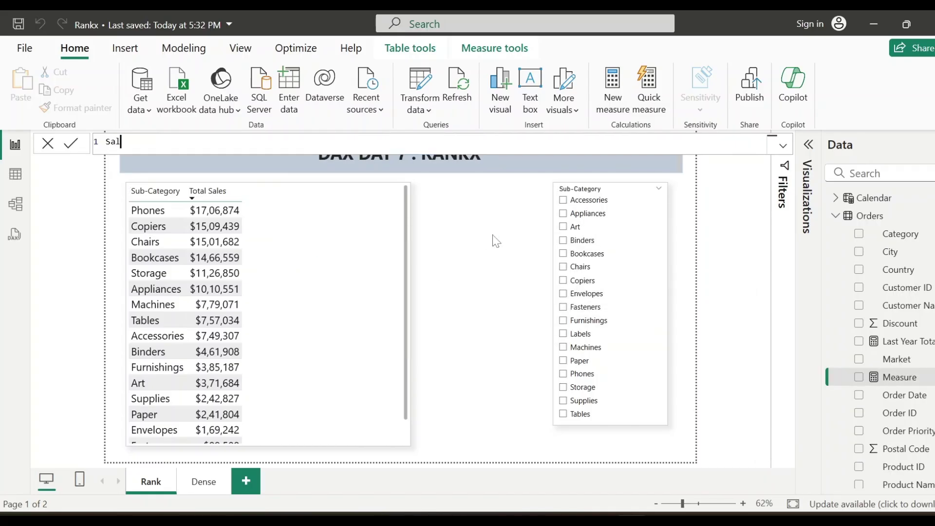
pyautogui.write('es_Rank = RANK')
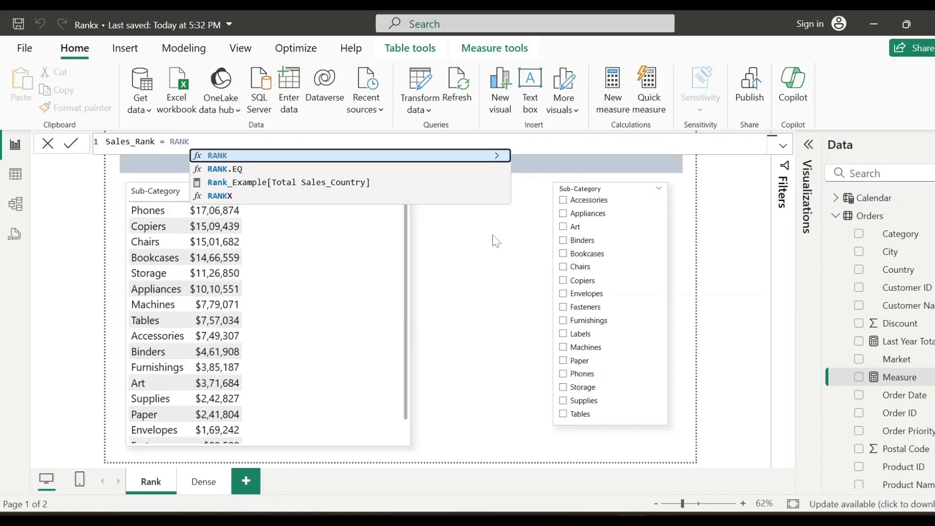
pyautogui.write('X(')
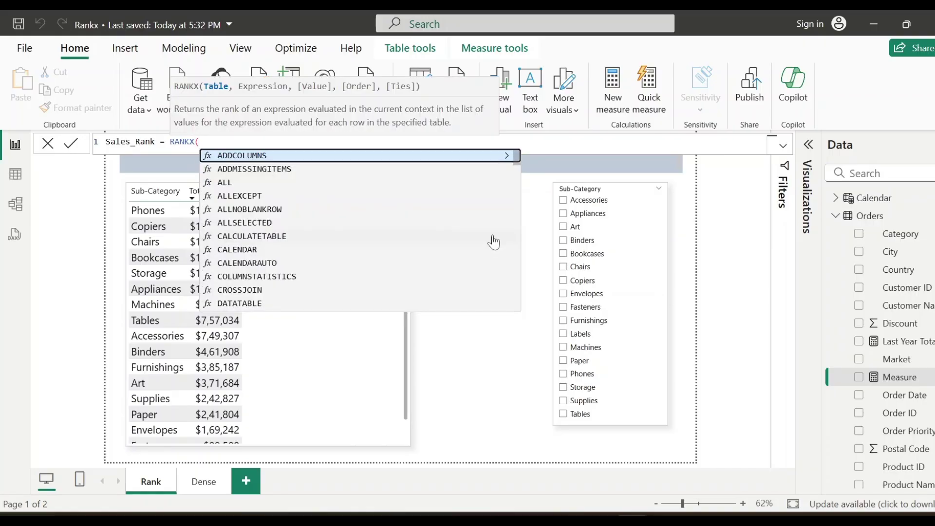
pyautogui.write('ORD')
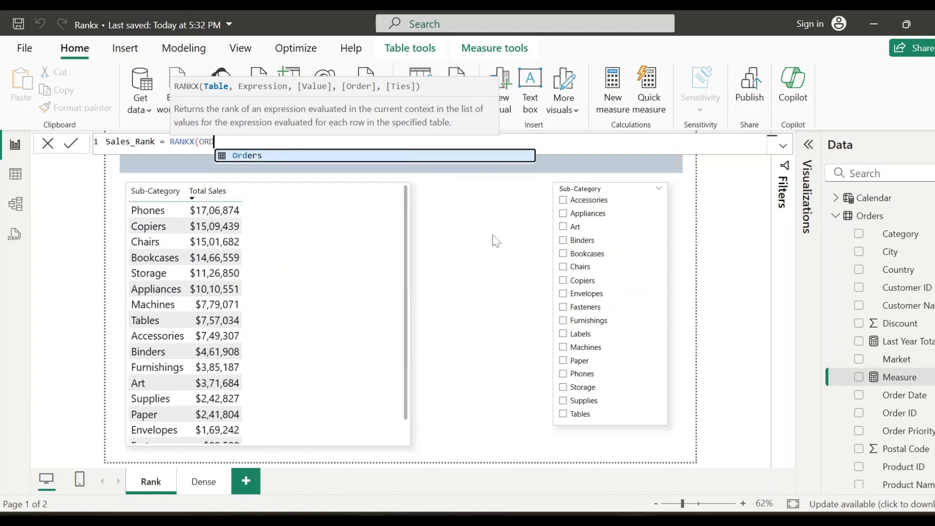
pyautogui.press('Tab')
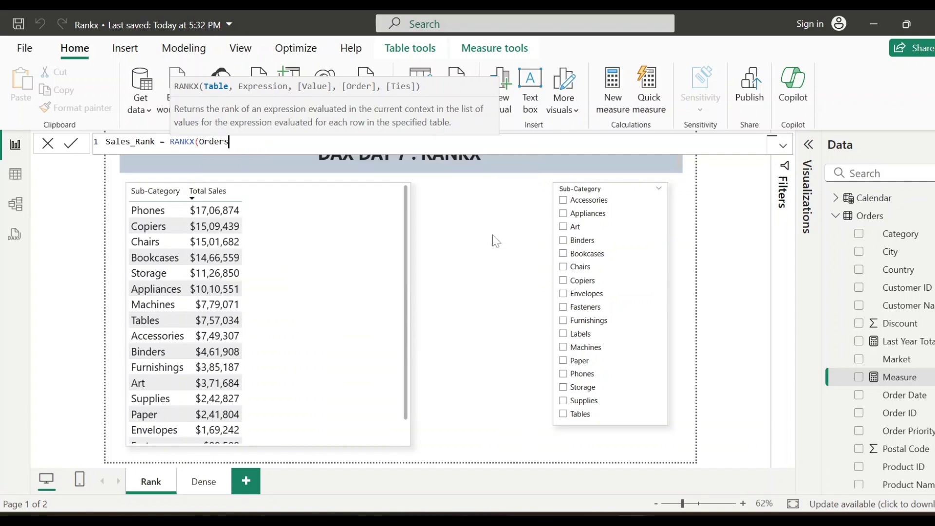
pyautogui.write(',[Tot')
pyautogui.press('Tab')
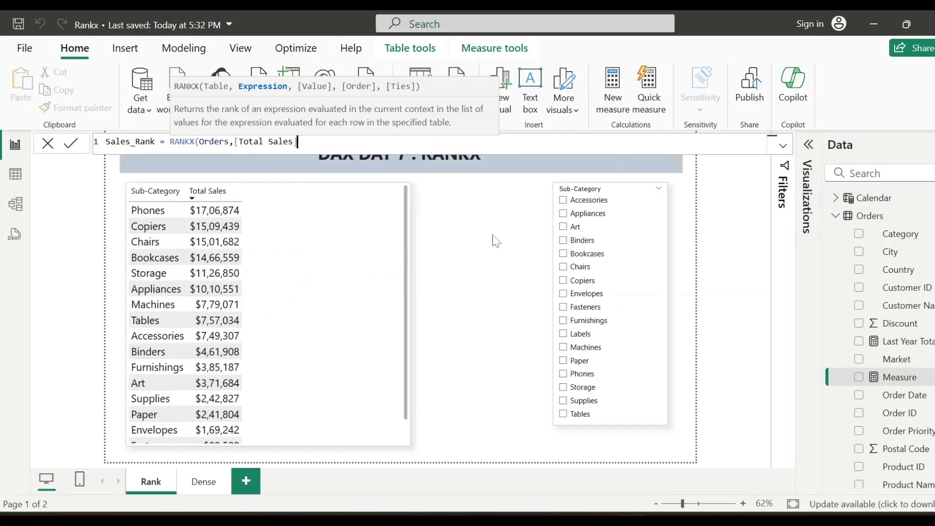
pyautogui.write(')')
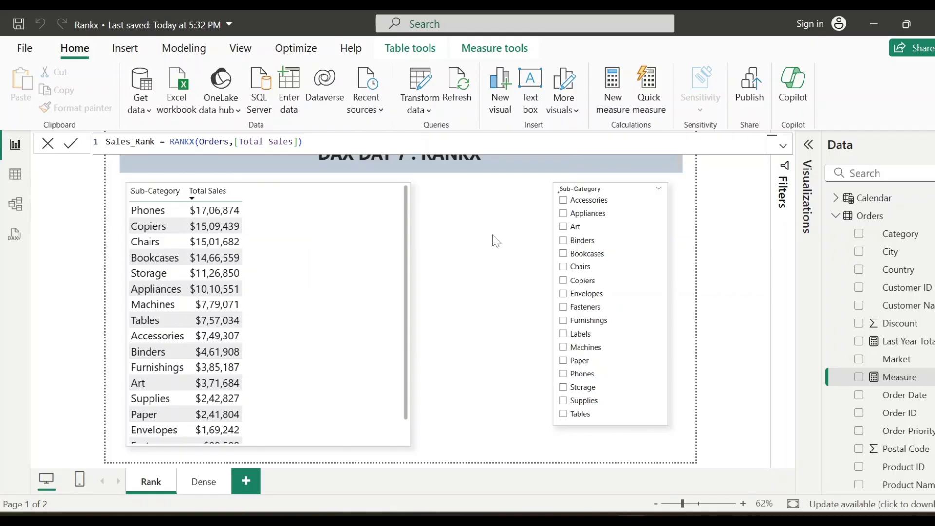
pyautogui.press('Return')
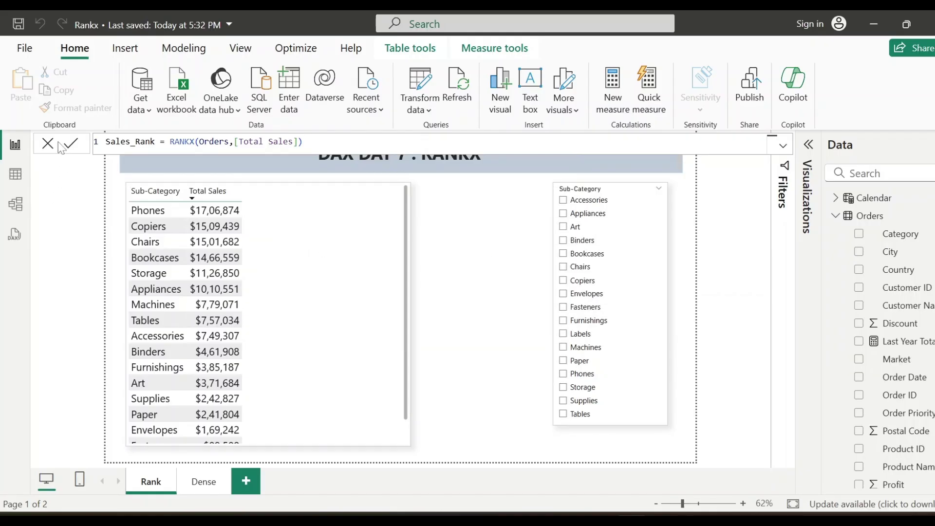
# - Add Sales_Rank to the sub-category sales table and confirm every row shows 1
pyautogui.click(319, 263)
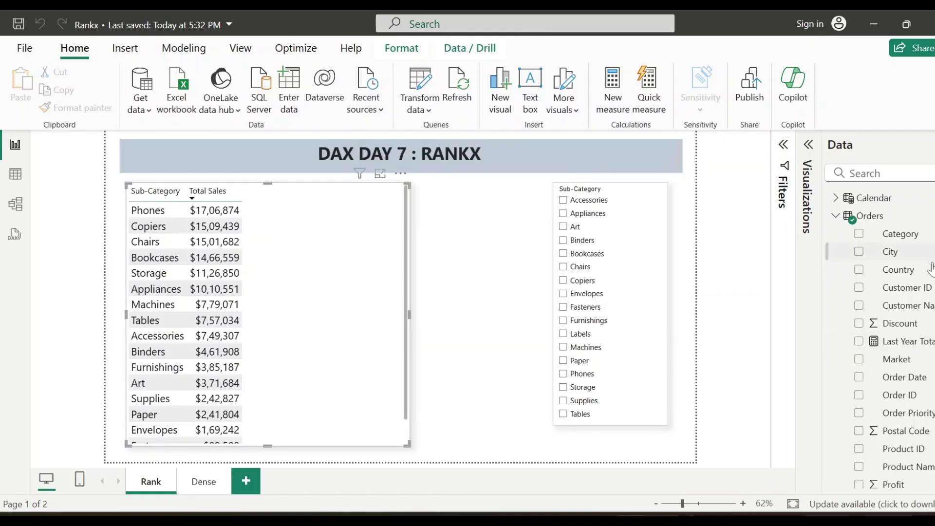
pyautogui.scroll(-5, 860, 340)
pyautogui.click(859, 338)
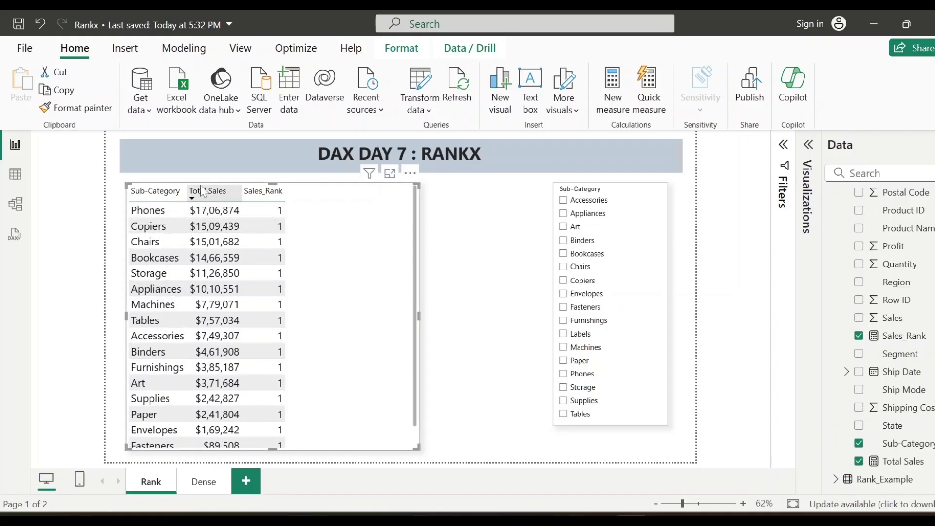
pyautogui.scroll(-1, 346, 340)
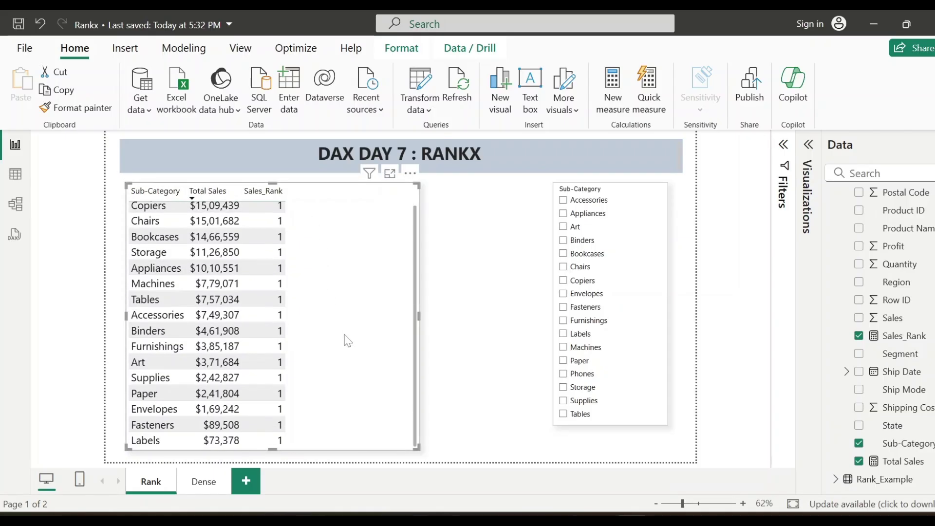
pyautogui.scroll(1, 343, 319)
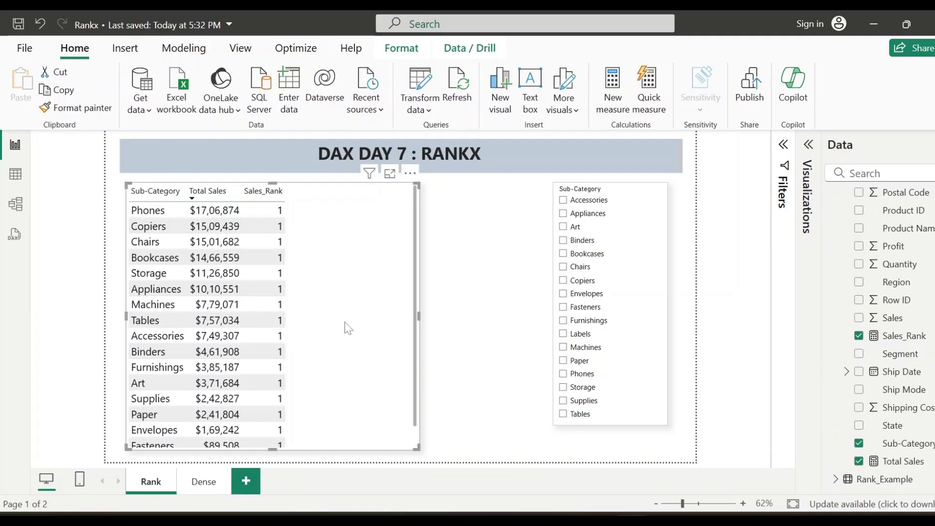
# - Change Sales_Rank to RANKX(ALL(Orders[Sub-Category]),[Total Sales]) so sub-categories rank 1 to 16
pyautogui.click(484, 313)
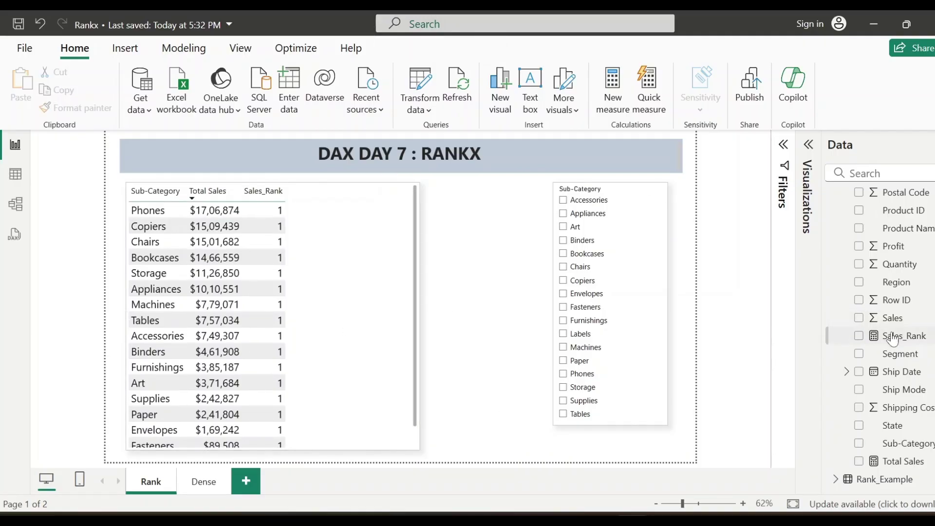
pyautogui.click(903, 337)
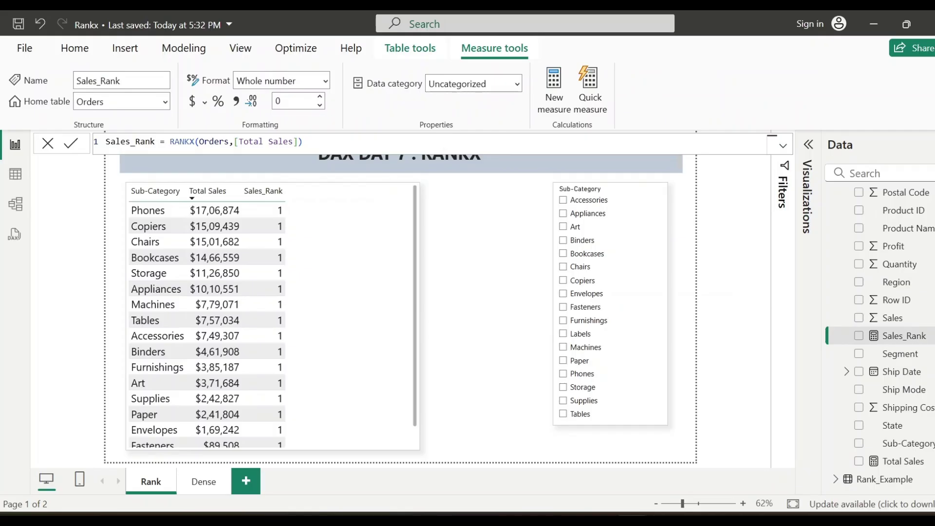
pyautogui.click(198, 142)
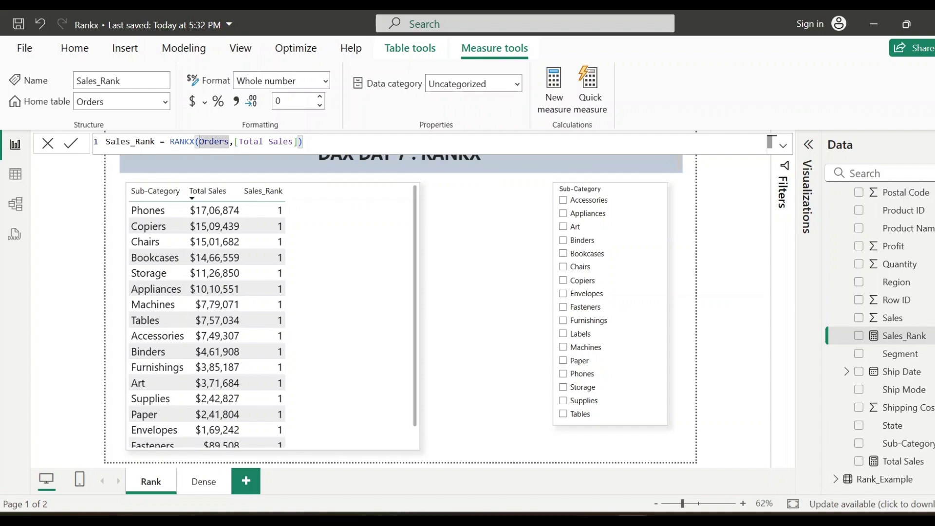
pyautogui.press('Right')
pyautogui.press('Right')
pyautogui.press('Right')
pyautogui.press('Right')
pyautogui.press('Right')
pyautogui.press('Right')
pyautogui.press('Right')
pyautogui.press('Left')
pyautogui.press('BackSpace')
pyautogui.press('BackSpace')
pyautogui.press('BackSpace')
pyautogui.press('BackSpace')
pyautogui.press('BackSpace')
pyautogui.press('BackSpace')
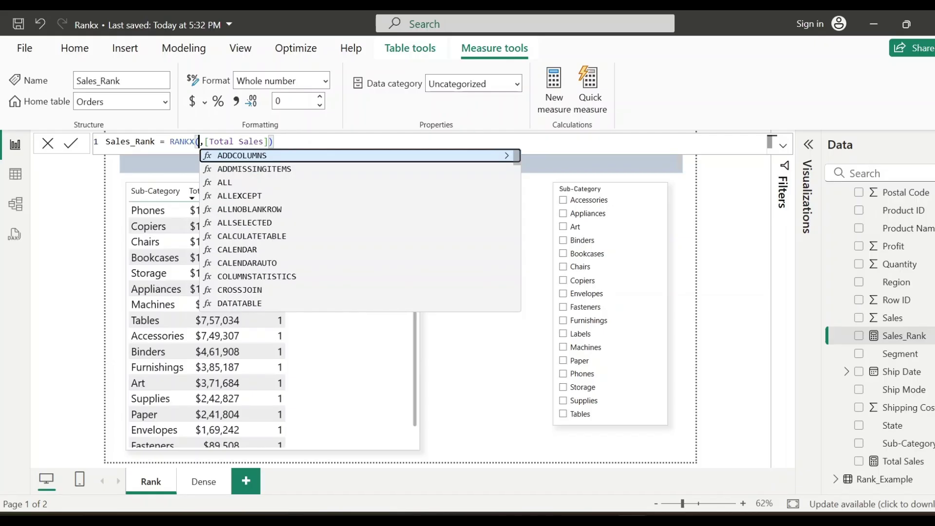
pyautogui.write('ALL(')
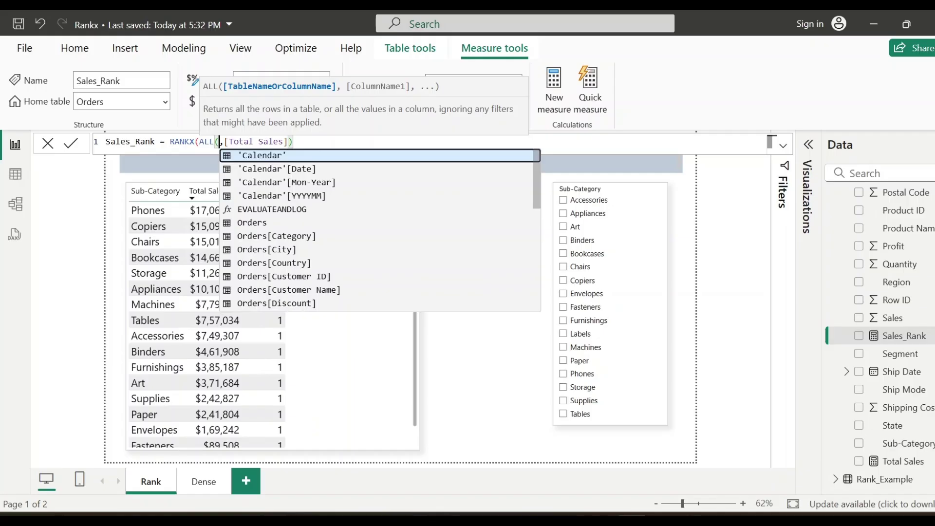
pyautogui.write('SUB')
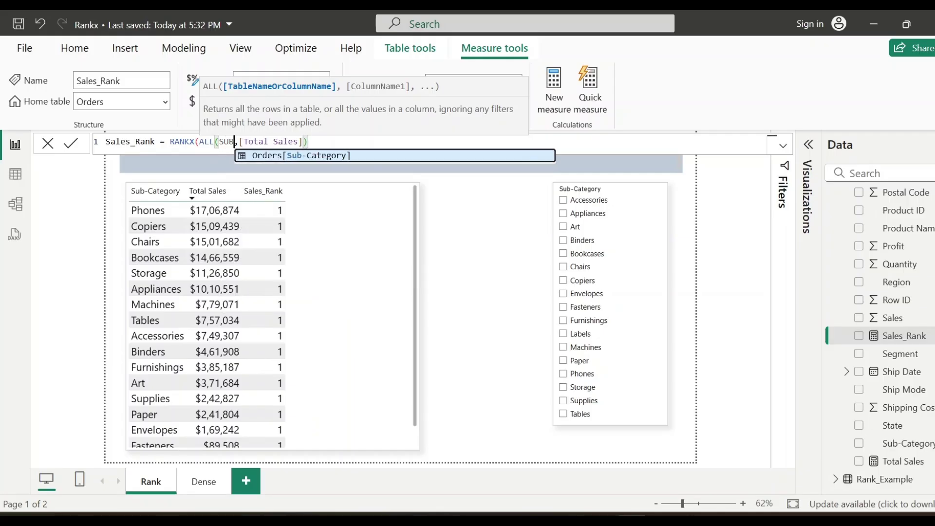
pyautogui.press('Tab')
pyautogui.write(')')
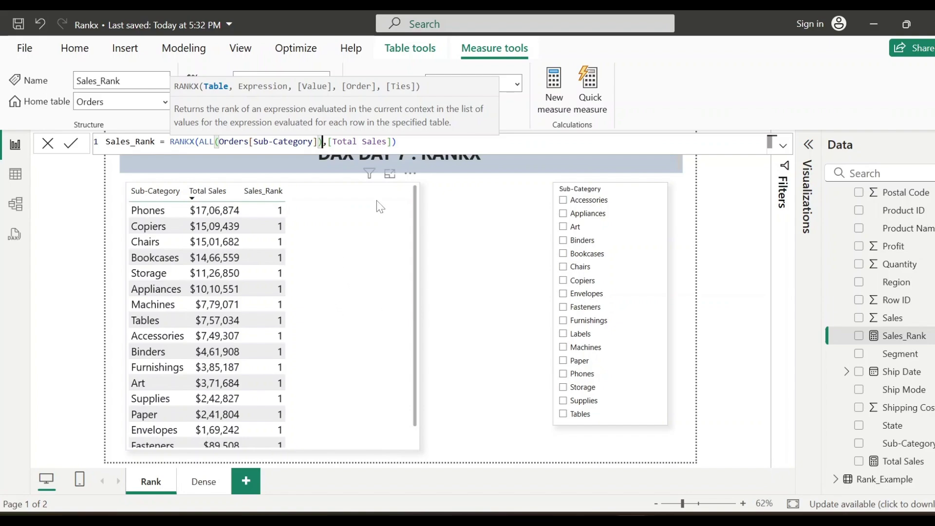
pyautogui.press('End')
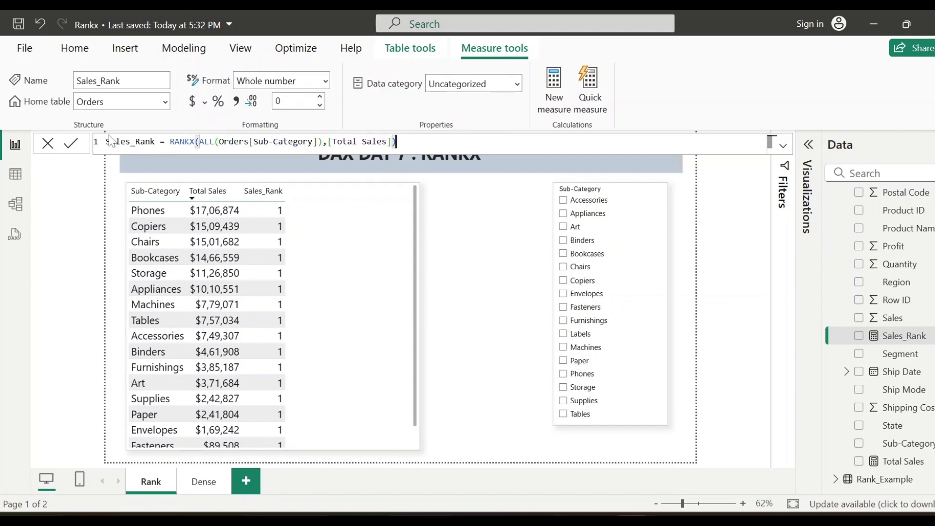
pyautogui.click(73, 145)
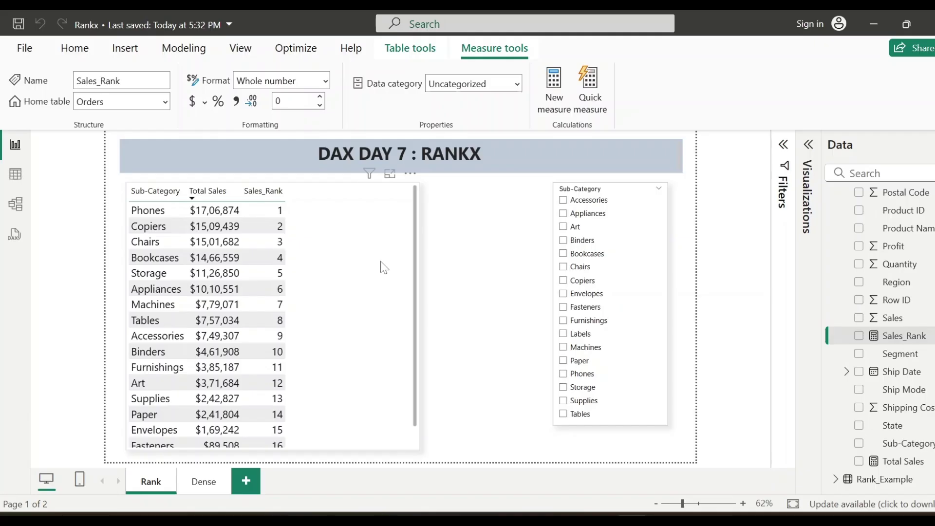
# - Select the sales rank table and shift the Sub-Category slicer slightly left
pyautogui.scroll(-1, 380, 266)
pyautogui.scroll(1, 380, 267)
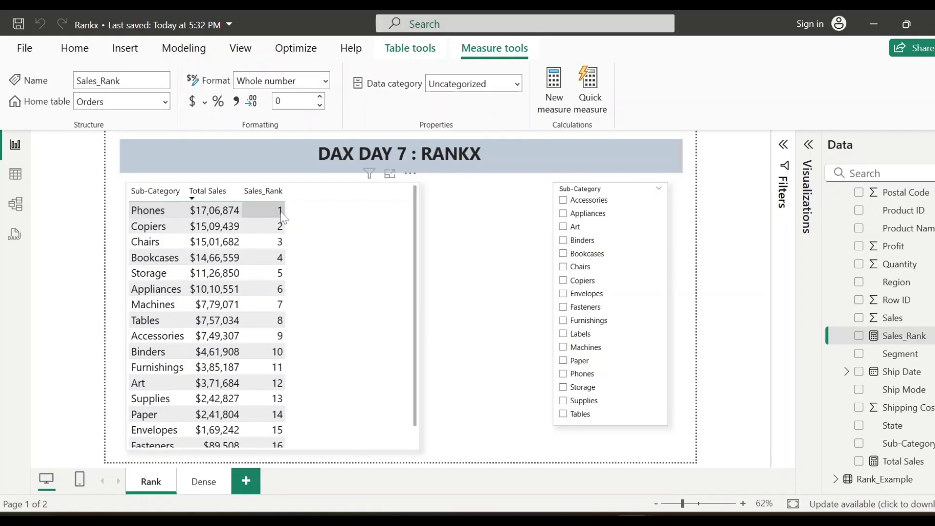
pyautogui.click(351, 232)
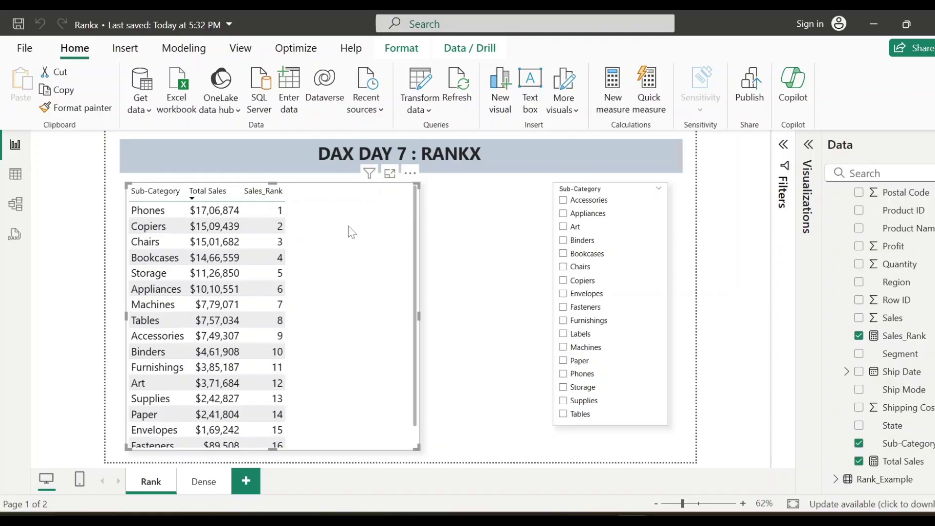
pyautogui.moveTo(628, 243); pyautogui.dragTo(585, 247)
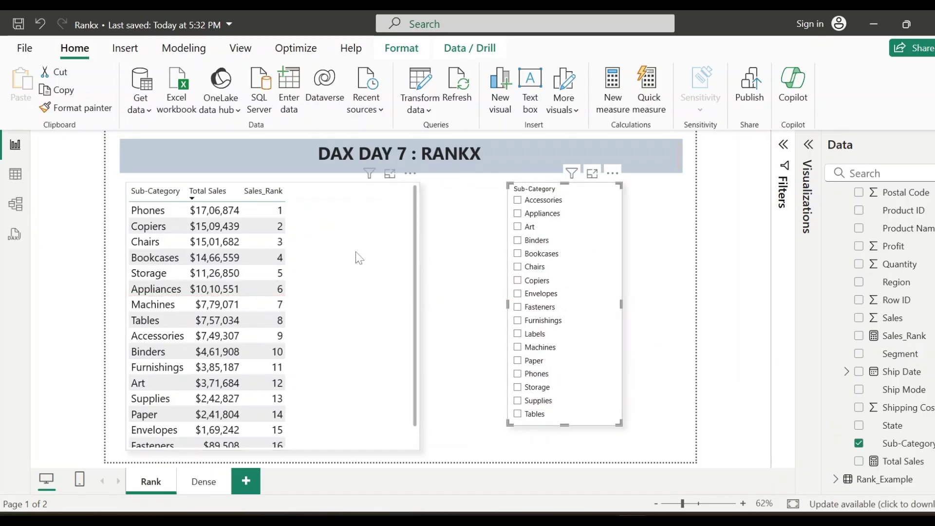
# - Filter the slicer to Phones, Art, Envelopes, Machines and Tables alongside Bookcases
pyautogui.click(518, 374)
pyautogui.click(517, 227)
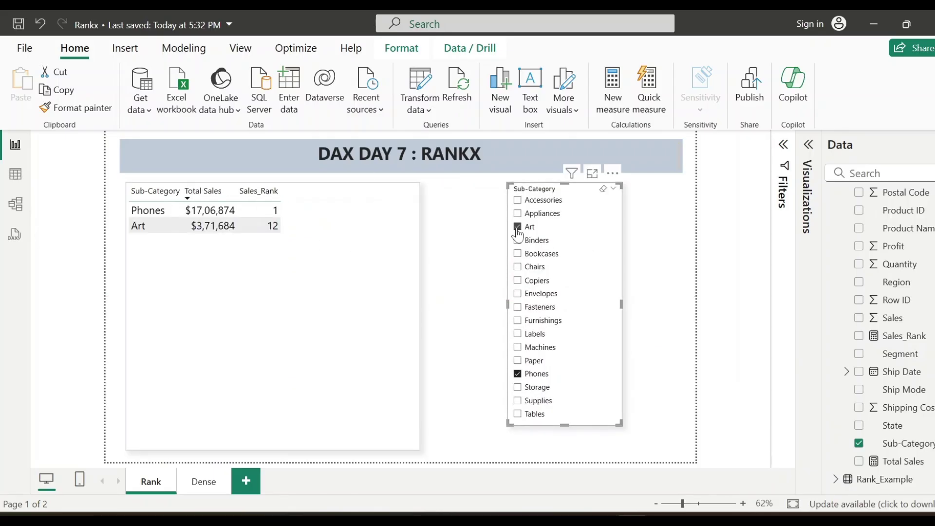
pyautogui.click(518, 294)
pyautogui.click(517, 347)
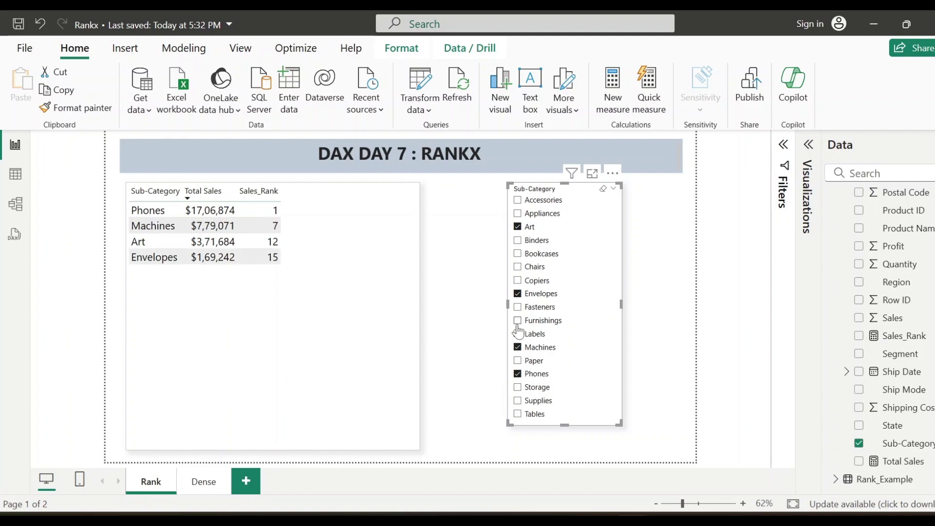
pyautogui.click(517, 414)
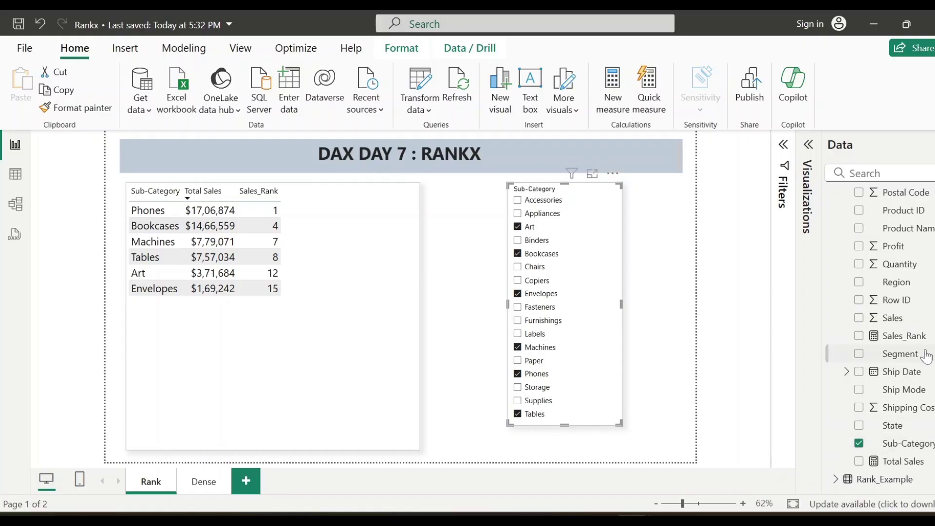
# - Replace ALL with ALLSELECTED in the Sales_Rank formula and commit it
pyautogui.click(334, 346)
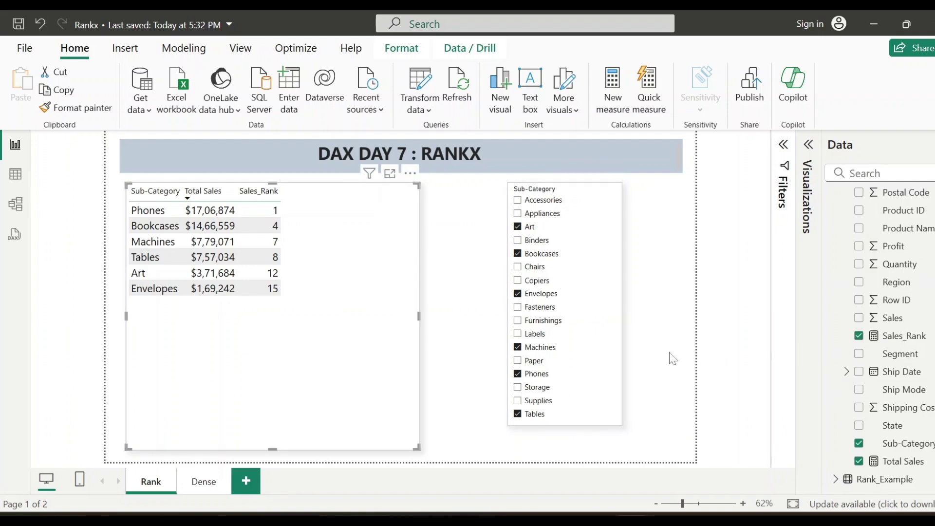
pyautogui.click(898, 337)
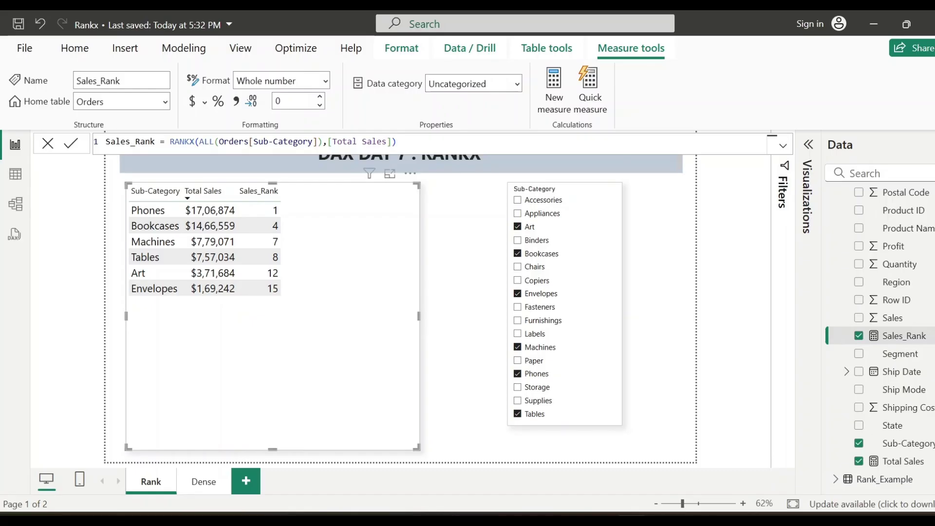
pyautogui.doubleClick(206, 142)
pyautogui.write('ALLSELEC')
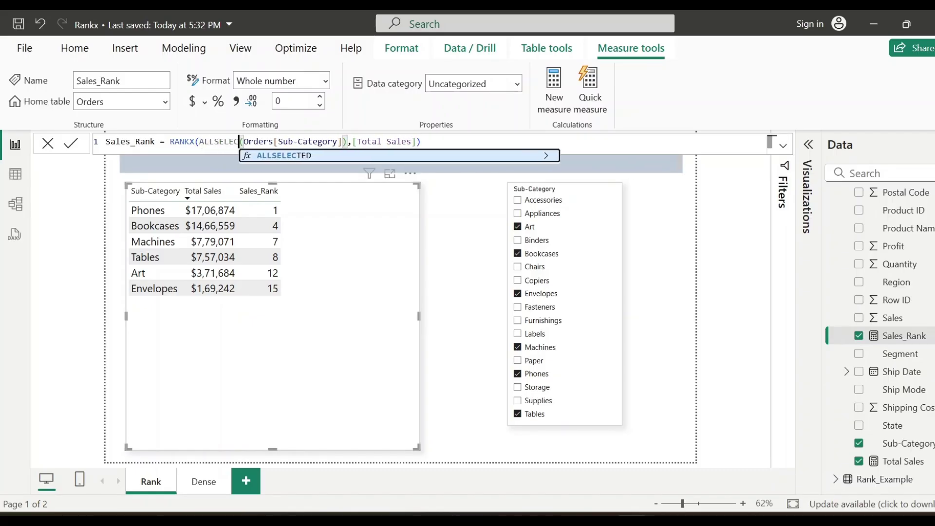
pyautogui.write('TED(')
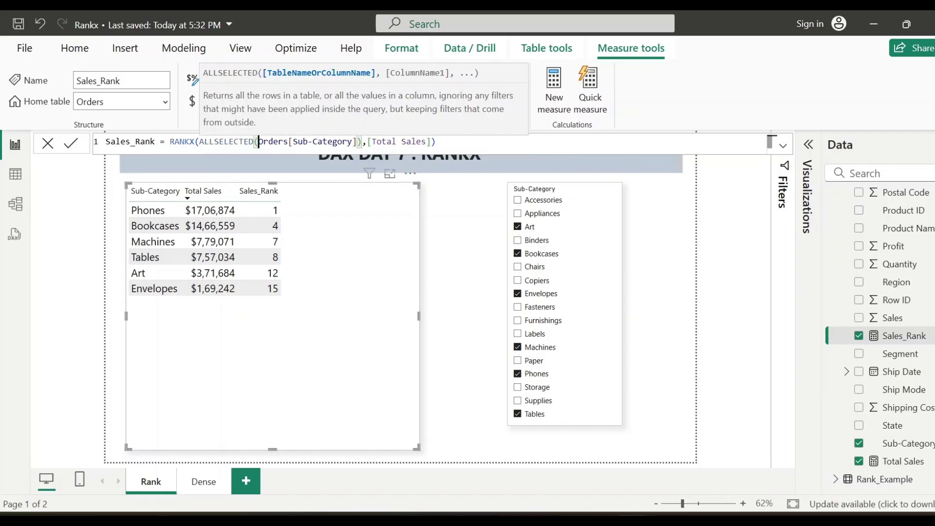
pyautogui.click(440, 141)
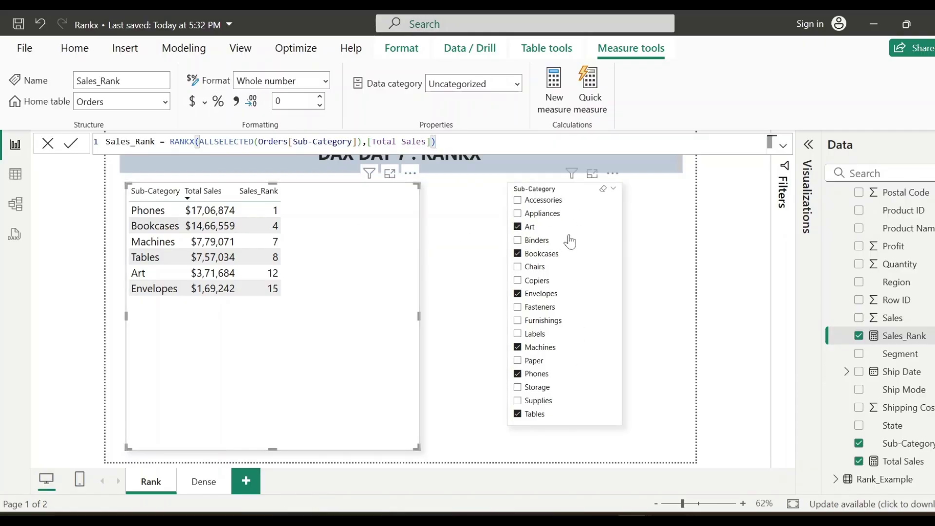
pyautogui.click(72, 144)
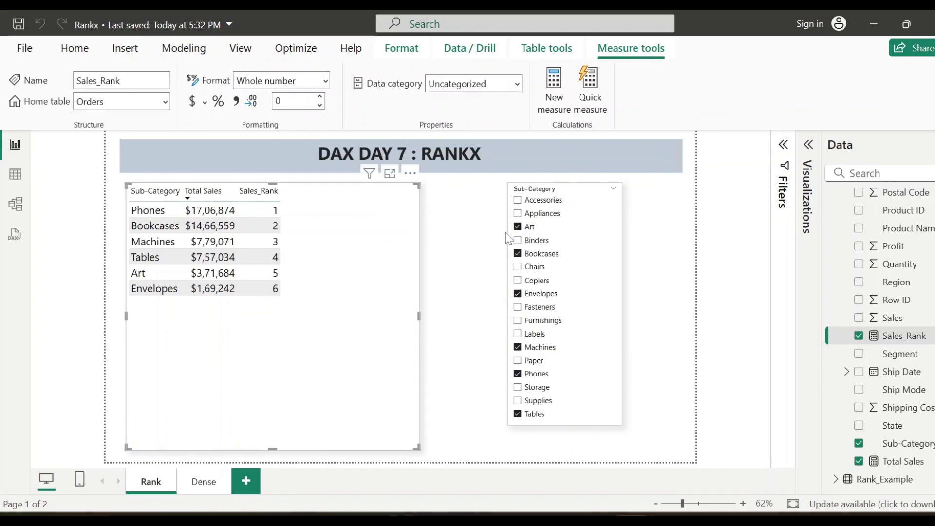
# - Swap the slicer selection to Phones, Tables, Accessories, Chairs, Furnishings, Machines and Copiers
pyautogui.click(517, 227)
pyautogui.click(517, 294)
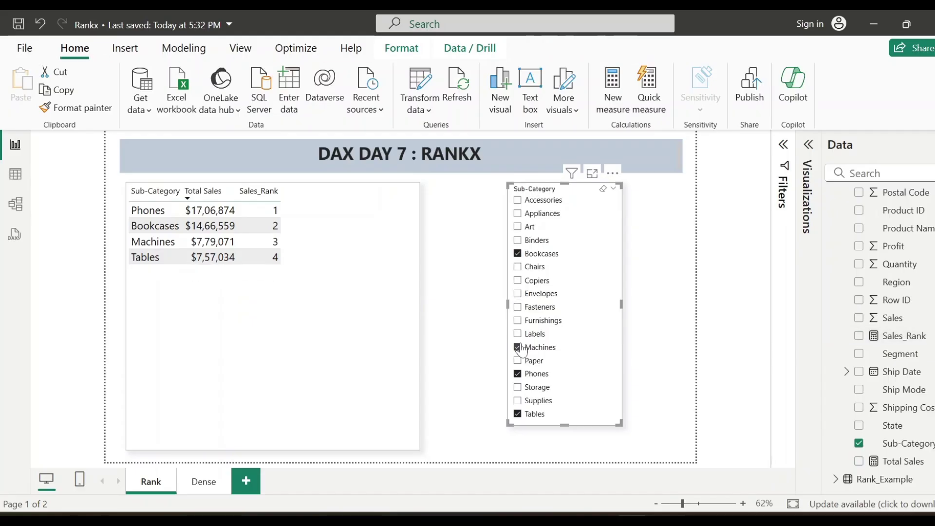
pyautogui.click(518, 347)
pyautogui.click(517, 253)
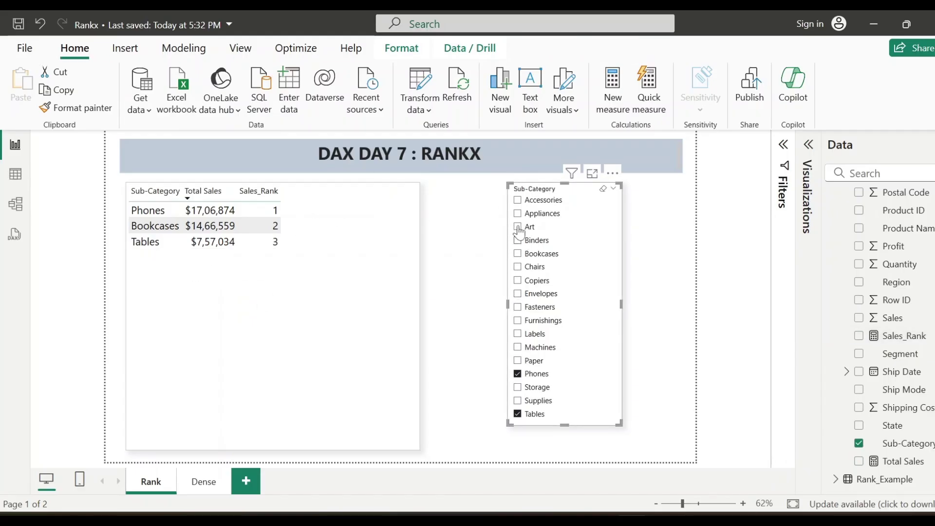
pyautogui.click(518, 199)
pyautogui.click(518, 267)
pyautogui.click(518, 320)
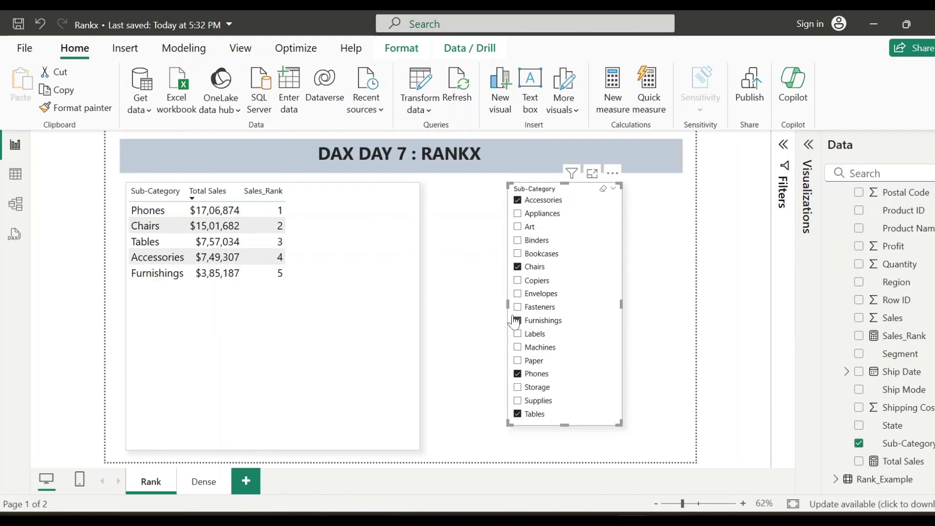
pyautogui.click(518, 347)
pyautogui.click(518, 281)
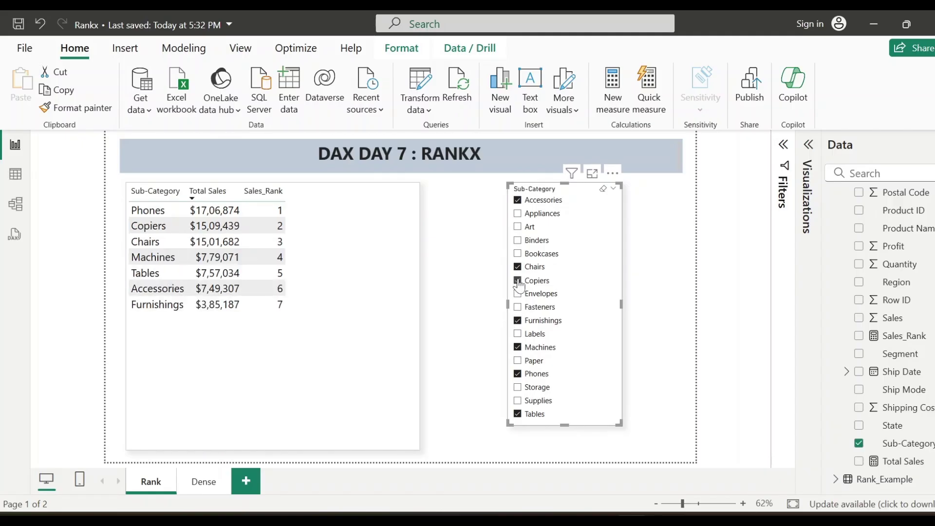
# - Clear the Sub-Category slicer so all 16 sub-categories are listed again
pyautogui.click(603, 188)
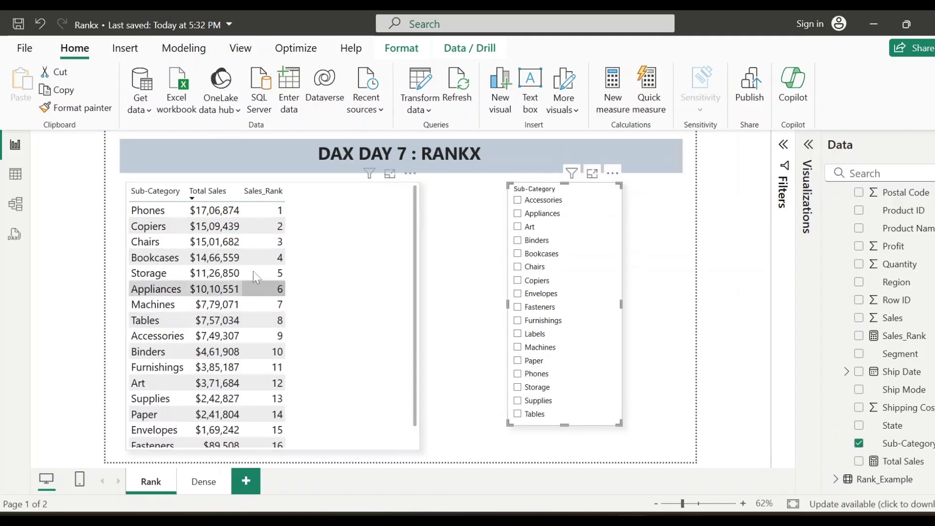
pyautogui.click(360, 252)
pyautogui.scroll(-1, 363, 254)
pyautogui.scroll(1, 365, 257)
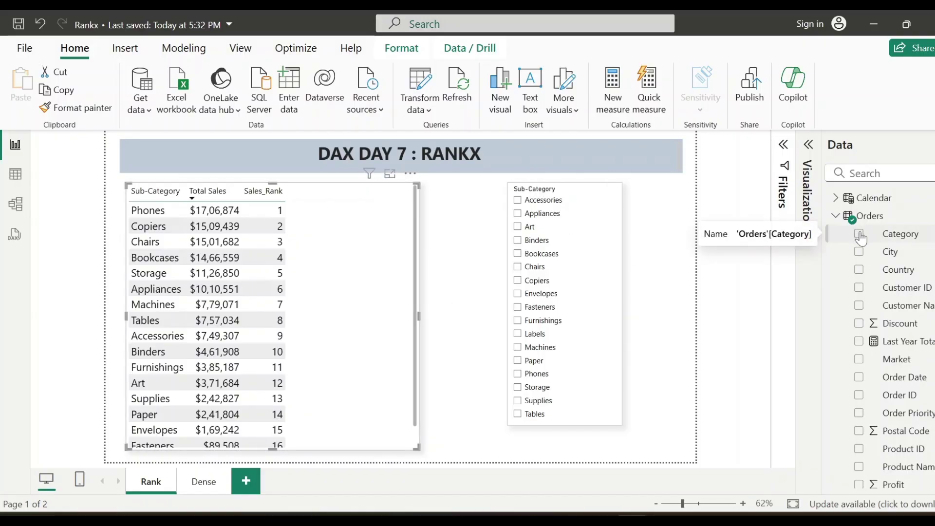
# - Add Category as the first table column and sort by it, showing per-category ranks
pyautogui.click(860, 235)
pyautogui.moveTo(716, 467); pyautogui.dragTo(716, 414)
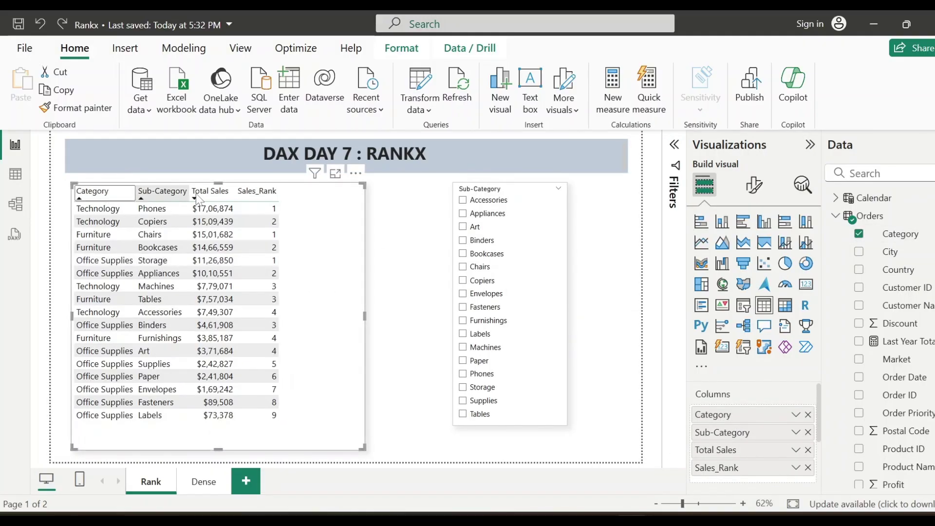
pyautogui.click(98, 191)
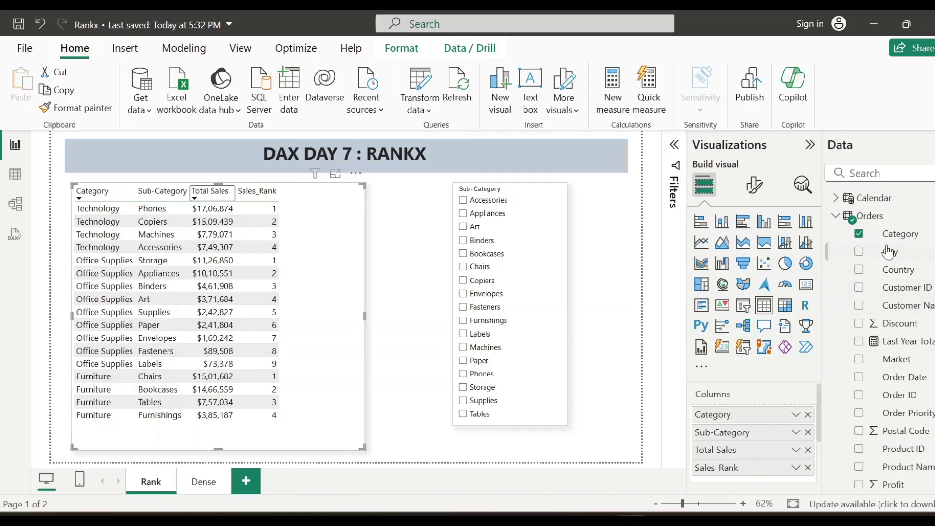
pyautogui.scroll(-5, 917, 392)
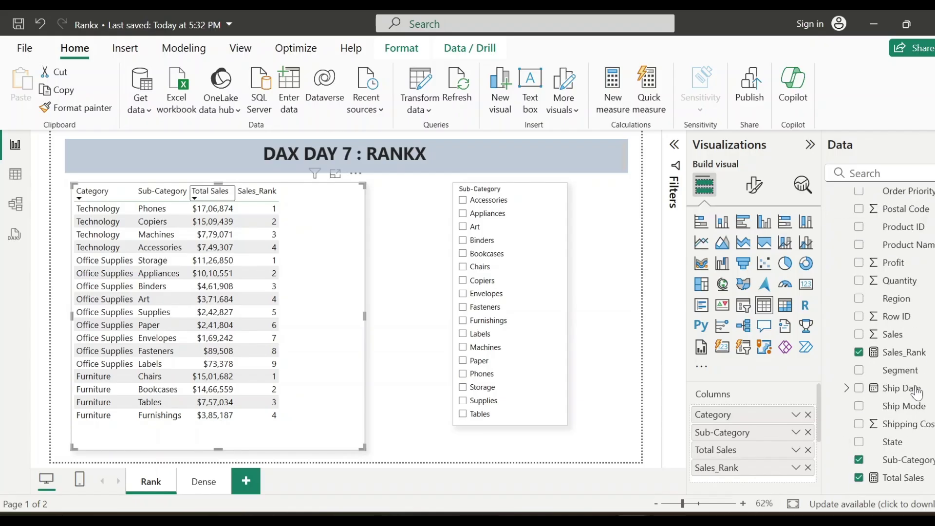
# - Copy the full Sales_Rank formula from the formula bar
pyautogui.click(901, 352)
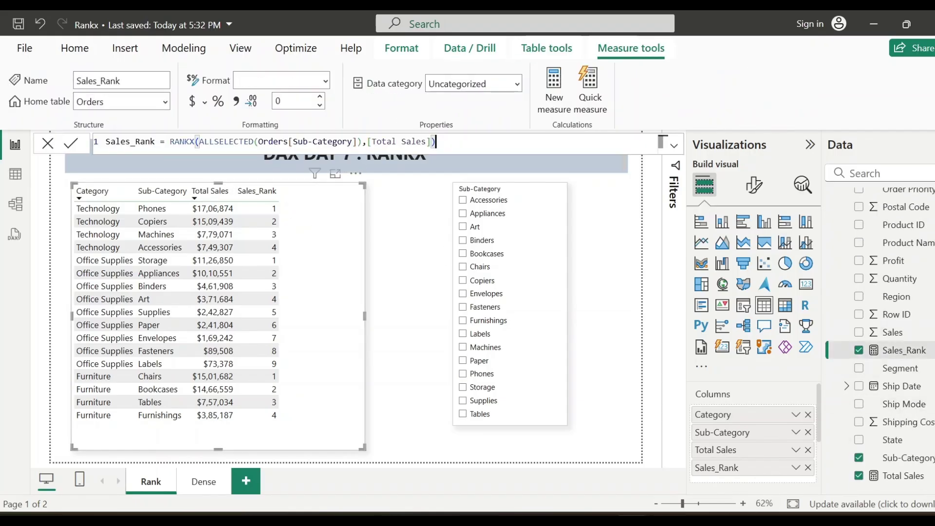
pyautogui.click(436, 142)
pyautogui.hotkey('ctrl', 'a')
pyautogui.hotkey('ctrl', 'c')
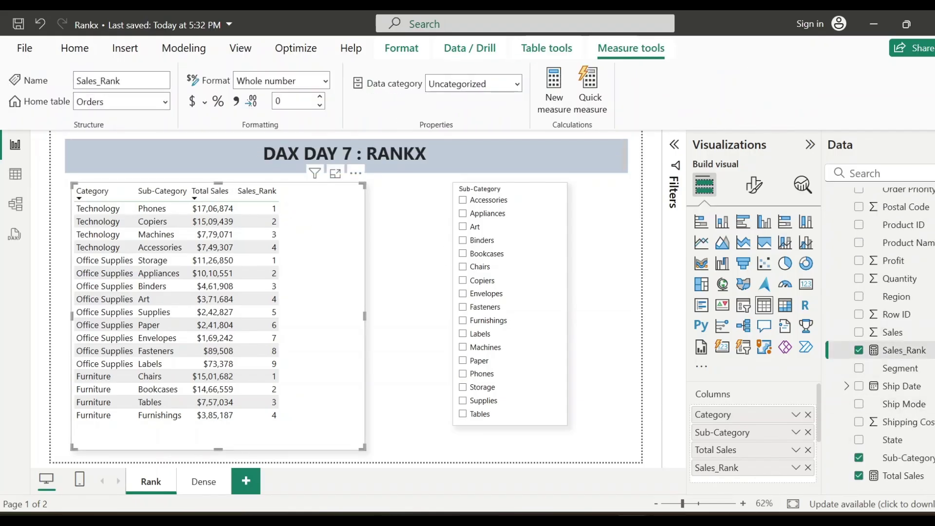
pyautogui.click(49, 166)
pyautogui.scroll(5, 890, 243)
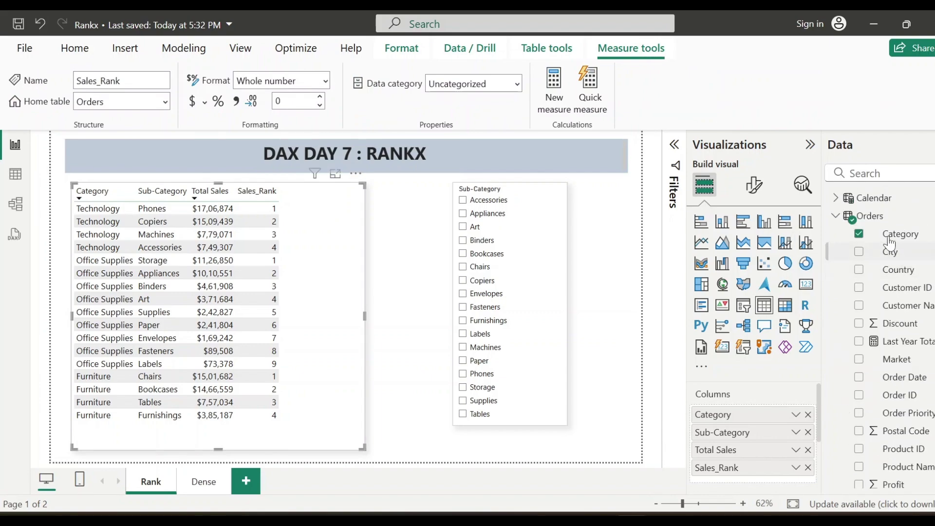
# - Create a new Orders measure from the pasted formula, named Sales_Rank_v2
pyautogui.rightClick(871, 217)
pyautogui.click(801, 236)
pyautogui.hotkey('ctrl', 'v')
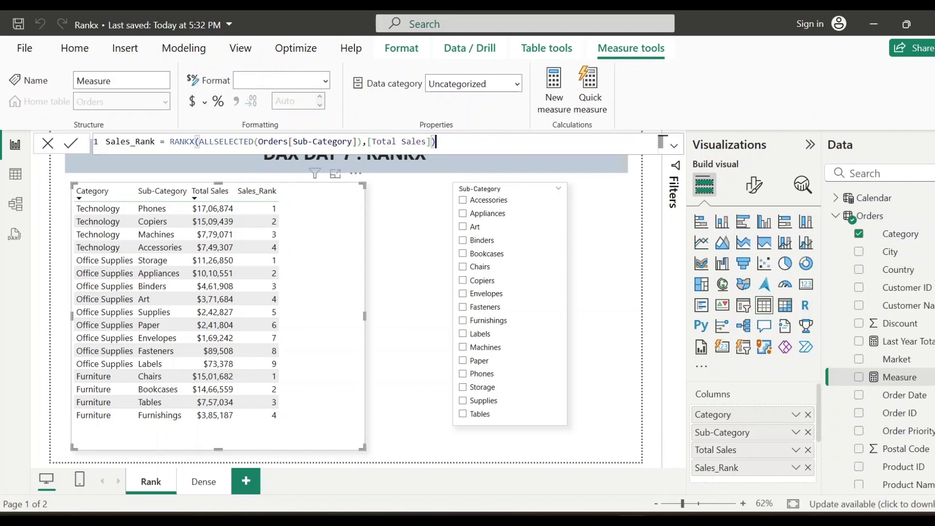
pyautogui.press('BackSpace')
pyautogui.write('_v2')
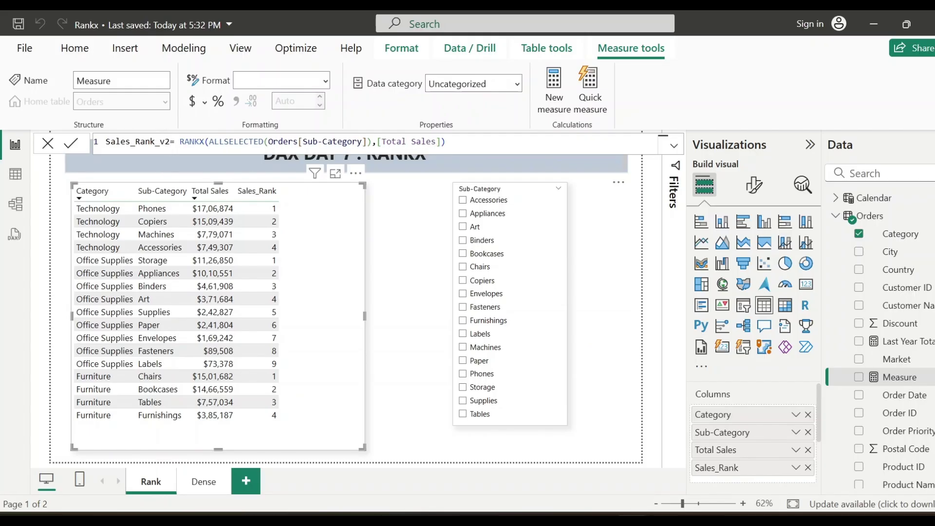
# - Insert ALLSELECTED(Orders[Category]) as a second table argument before [Total Sales]
pyautogui.click(376, 141)
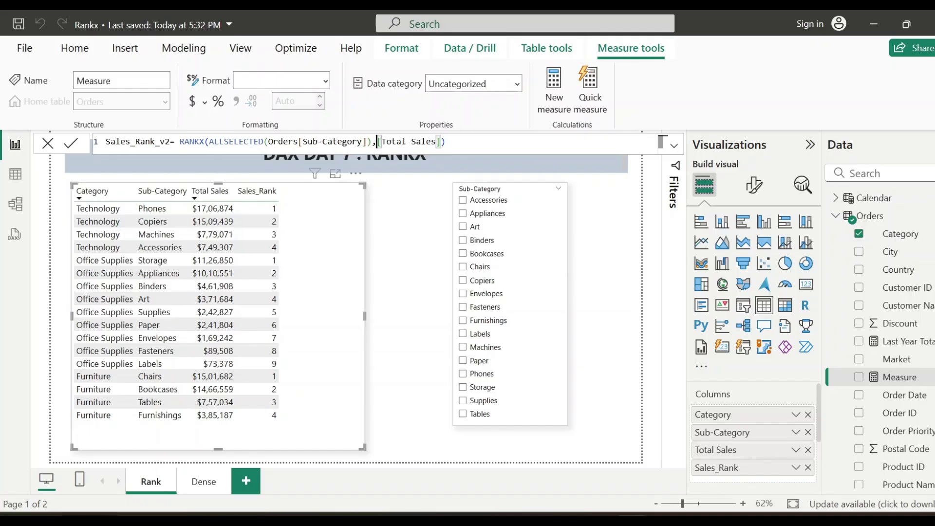
pyautogui.write('ALLSELE')
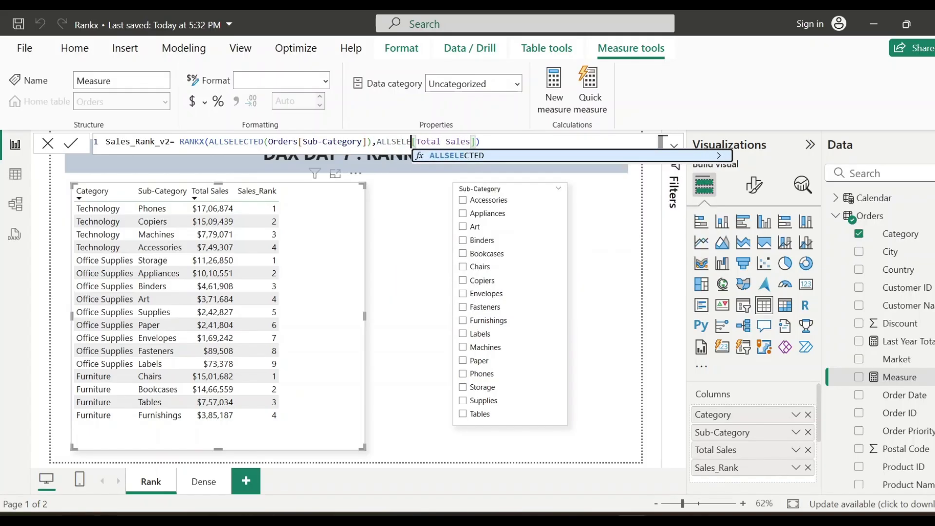
pyautogui.press('Tab')
pyautogui.write('CATE')
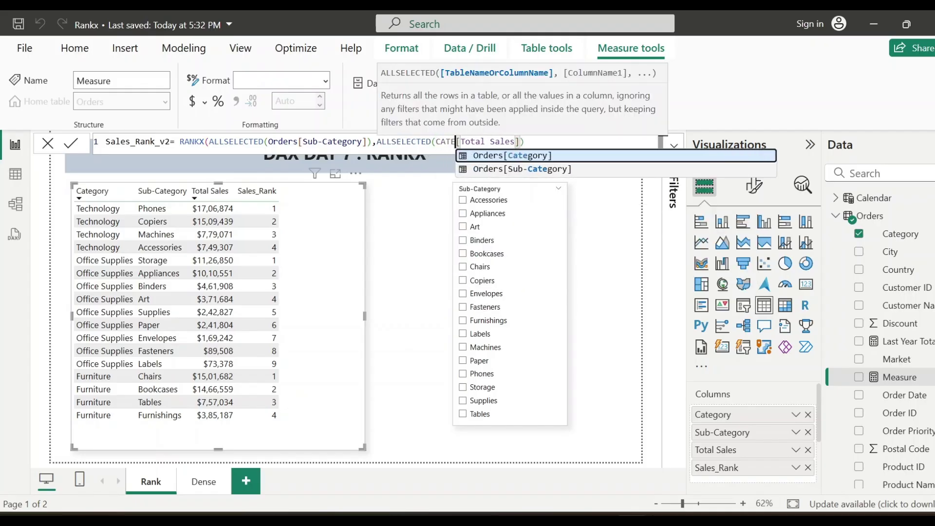
pyautogui.press('Tab')
pyautogui.write(')')
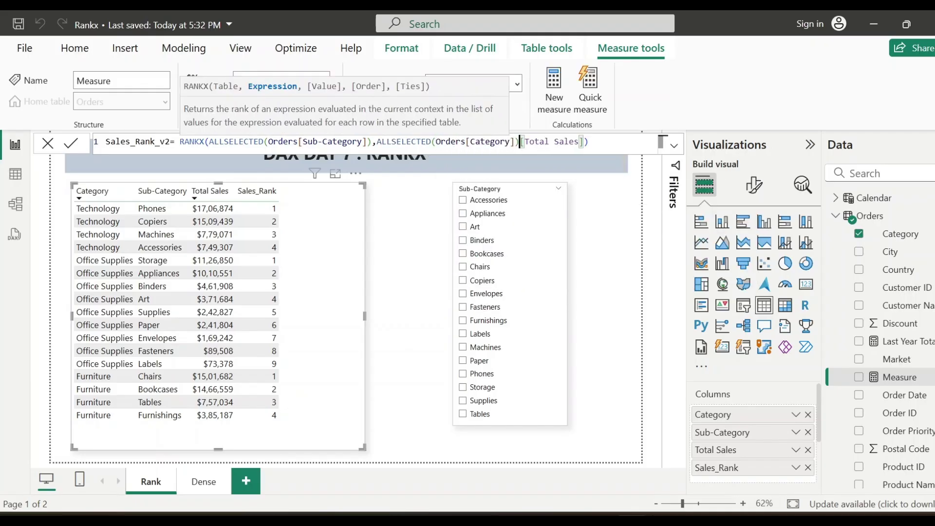
pyautogui.write(',')
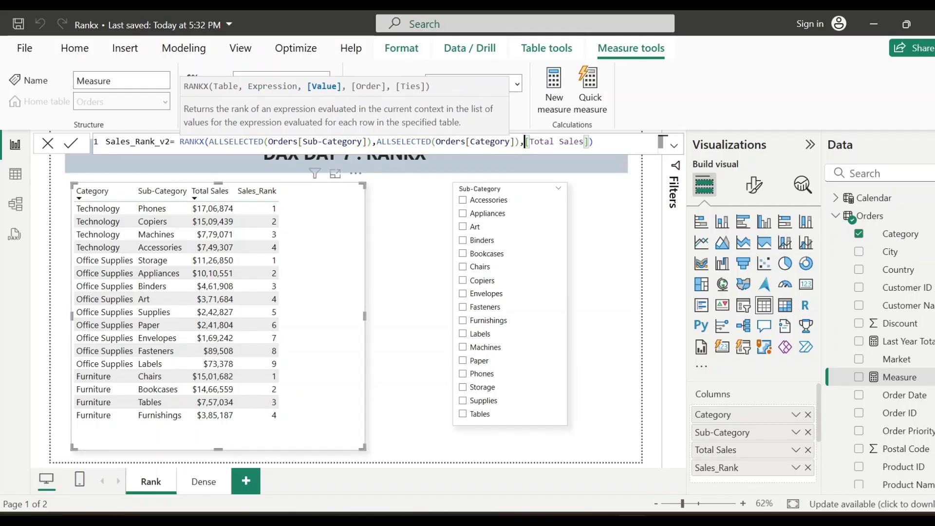
# - Wrap both ALLSELECTED expressions in CROSSJOIN inside RANKX
pyautogui.click(209, 141)
pyautogui.write('CR')
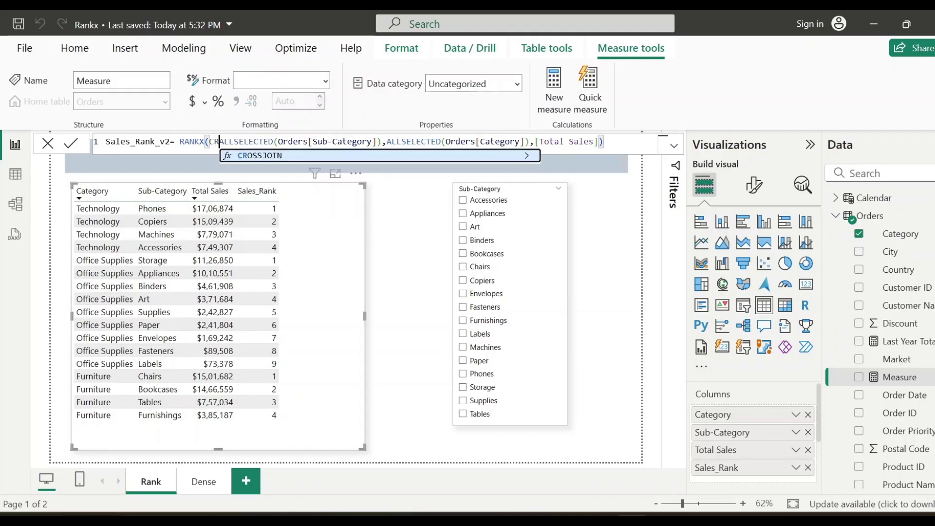
pyautogui.press('Tab')
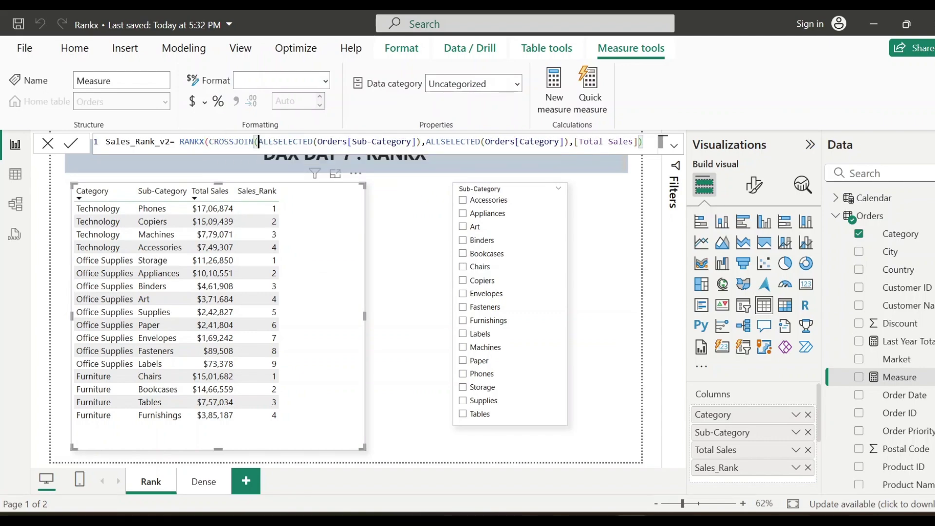
pyautogui.click(572, 142)
pyautogui.write(')')
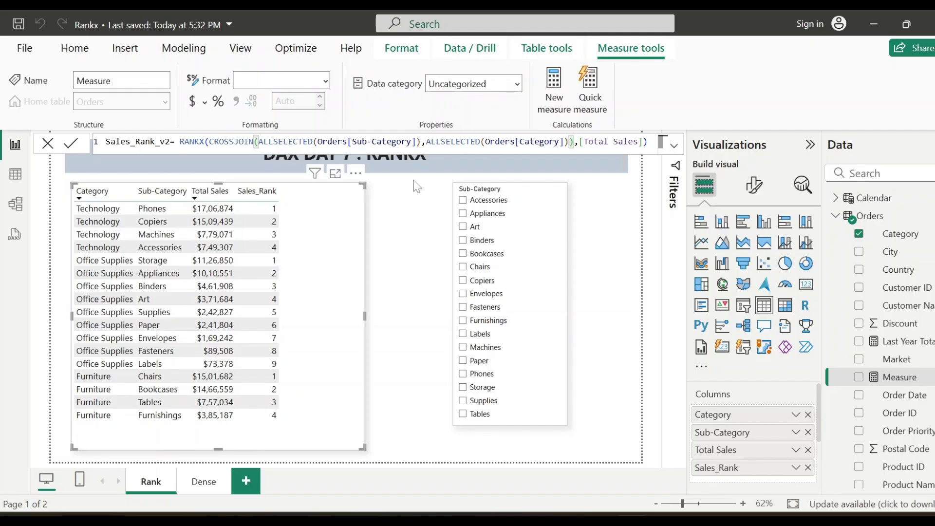
# - Highlight CROSSJOIN and the Sub-Category ALLSELECTED expression to explain the formula
pyautogui.doubleClick(231, 141)
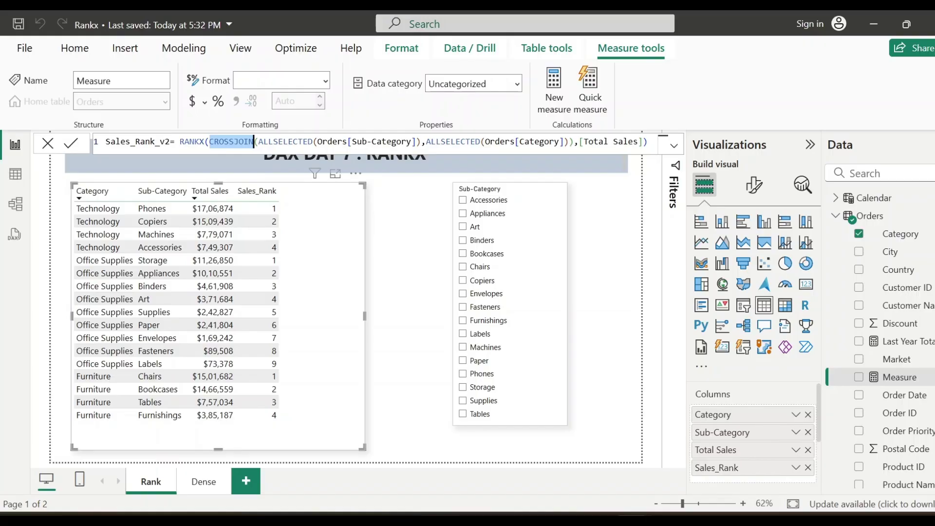
pyautogui.moveTo(318, 142); pyautogui.dragTo(396, 142)
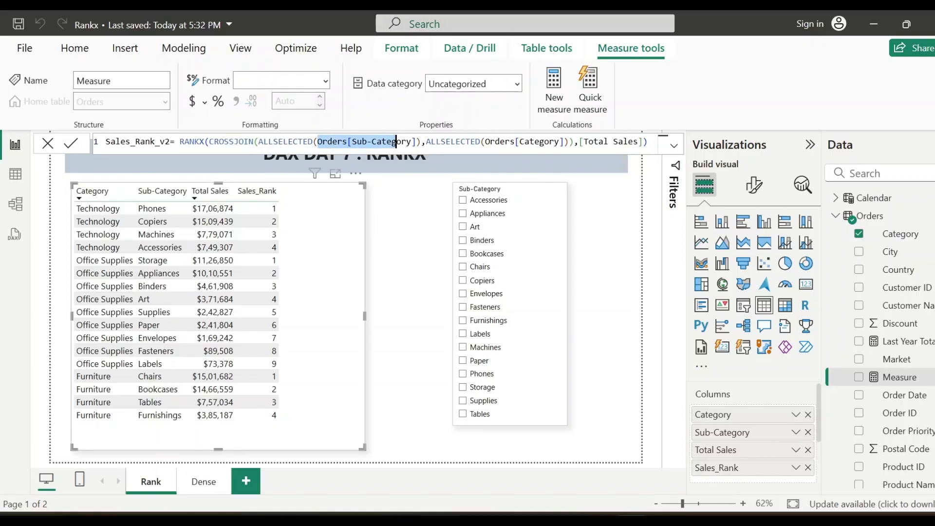
pyautogui.moveTo(268, 142); pyautogui.dragTo(361, 141)
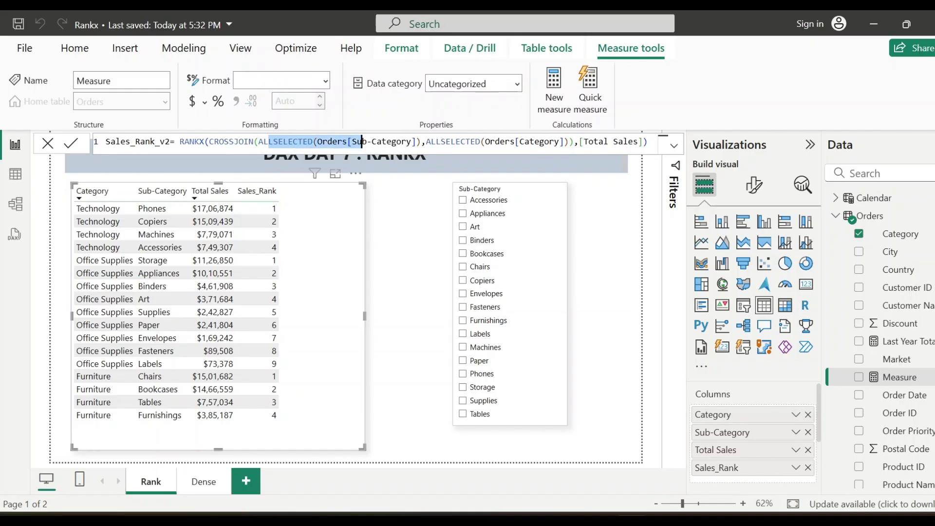
pyautogui.doubleClick(219, 142)
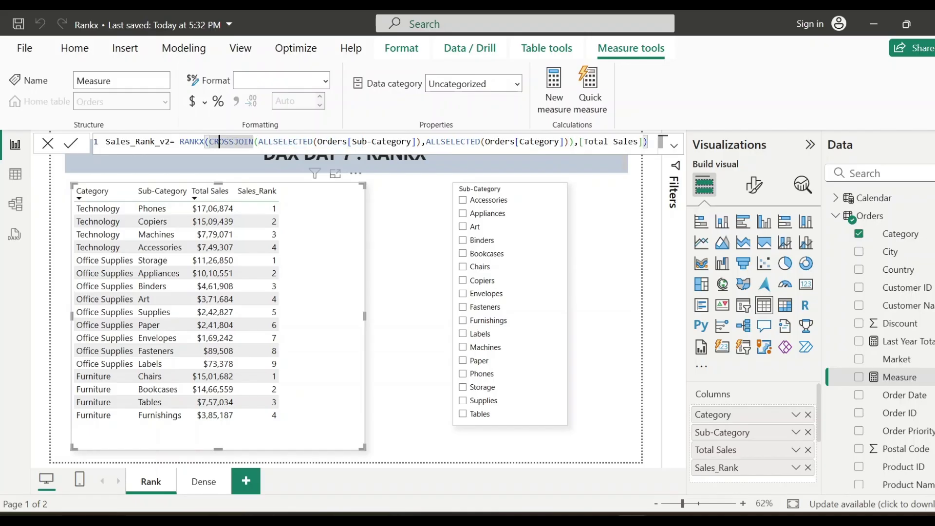
# - Commit Sales_Rank_v2 and add it as a column in the table
pyautogui.click(72, 144)
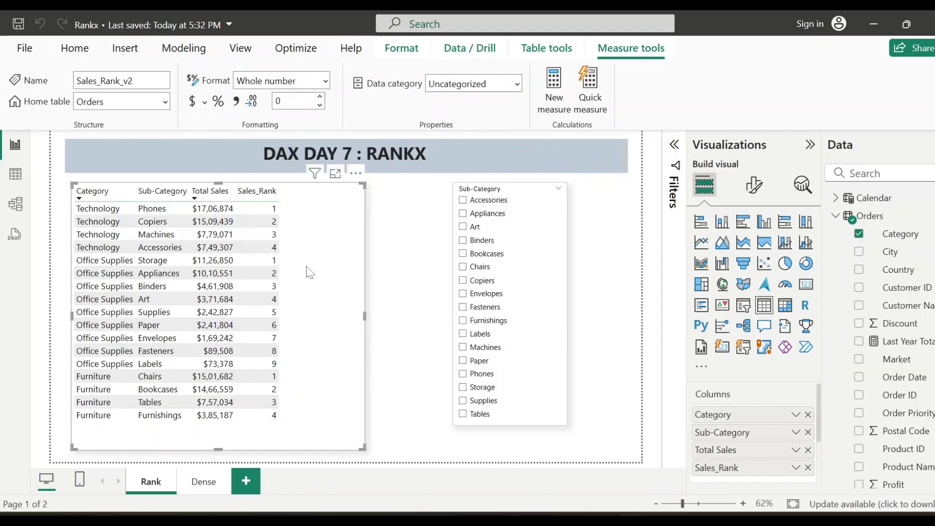
pyautogui.scroll(-5, 845, 348)
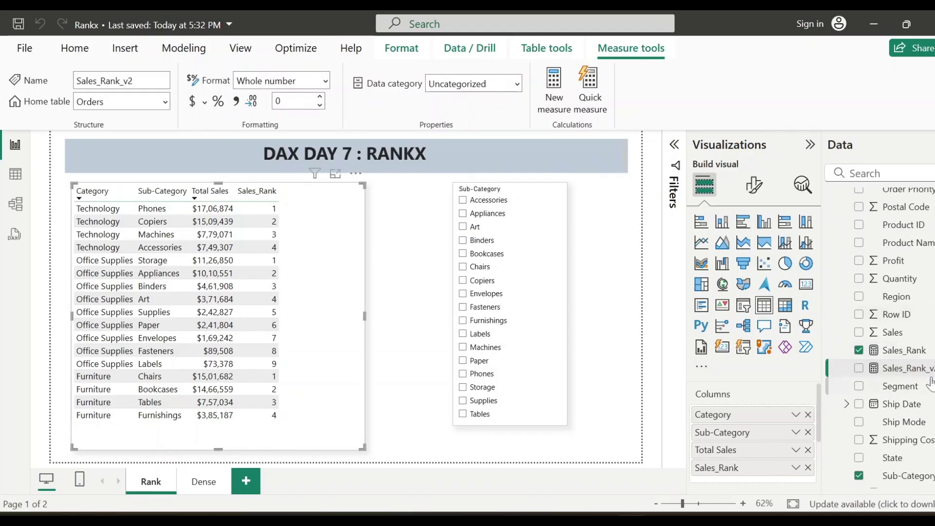
pyautogui.click(859, 368)
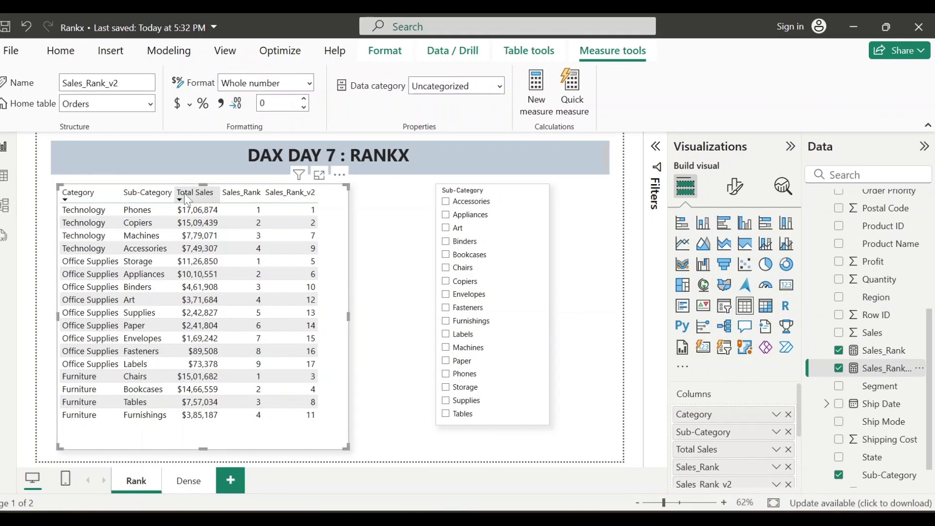
# - Sort the table by Total Sales descending to see ranks 1 to 17
pyautogui.click(194, 195)
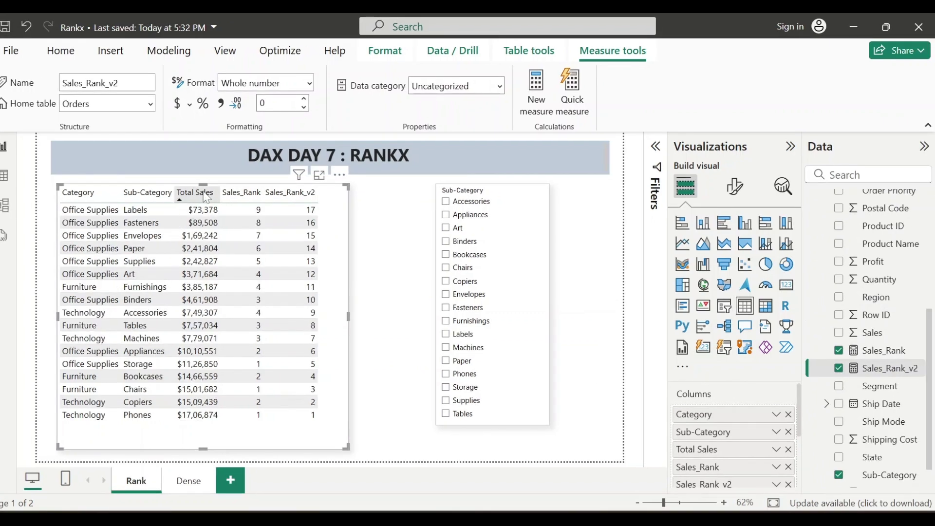
pyautogui.click(195, 194)
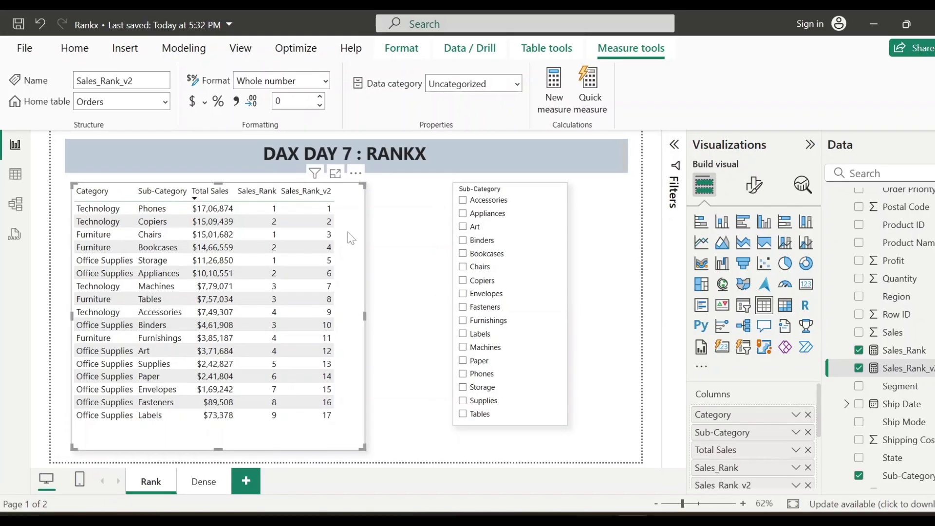
pyautogui.press('Tab')
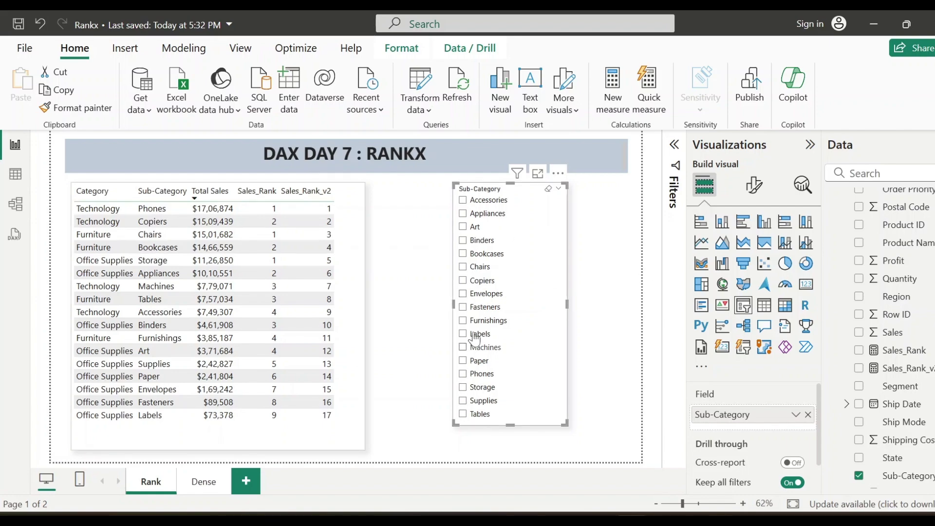
# - Try Technology with Phones, Chairs, Binders, Art and Machines slicer selections, then clear them
pyautogui.click(462, 374)
pyautogui.keyDown('ctrl'); pyautogui.click(462, 267); pyautogui.keyUp('ctrl')
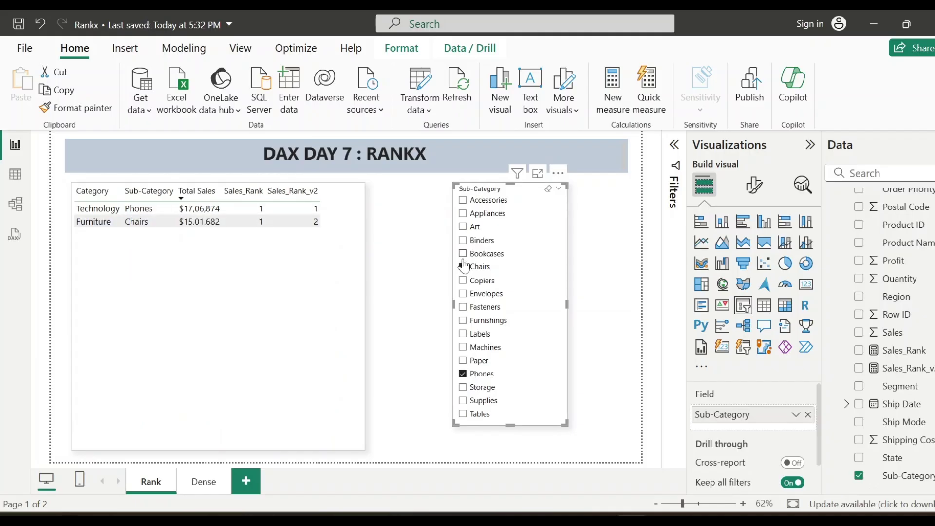
pyautogui.keyDown('ctrl'); pyautogui.click(463, 240); pyautogui.keyUp('ctrl')
pyautogui.keyDown('ctrl'); pyautogui.click(462, 227); pyautogui.keyUp('ctrl')
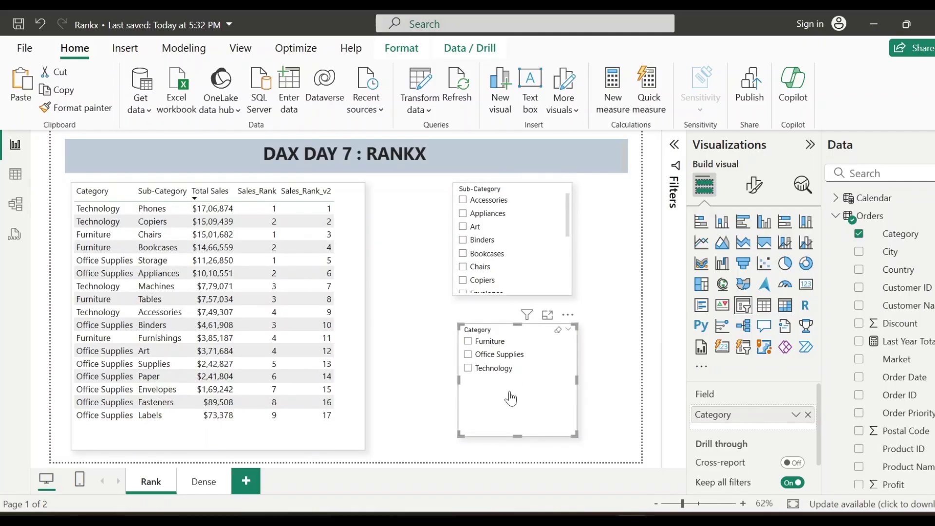
pyautogui.moveTo(510, 399); pyautogui.dragTo(505, 397)
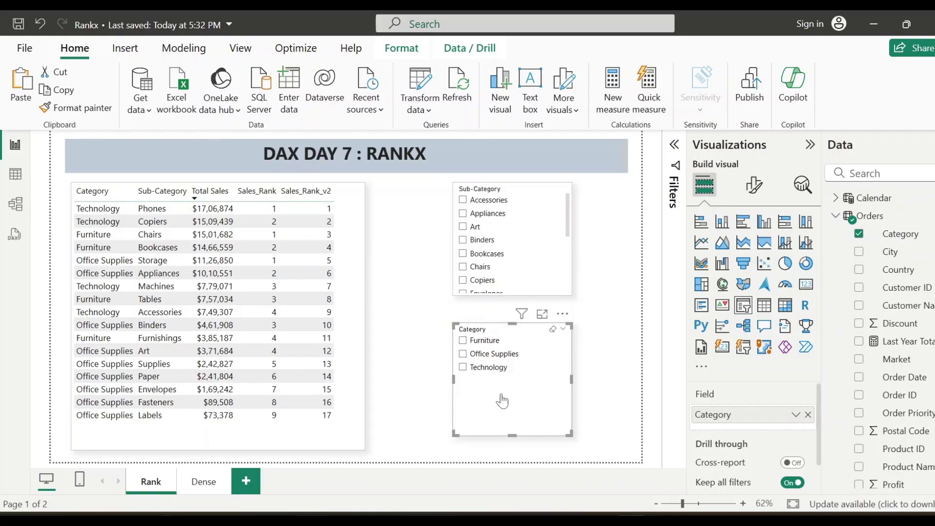
pyautogui.click(464, 369)
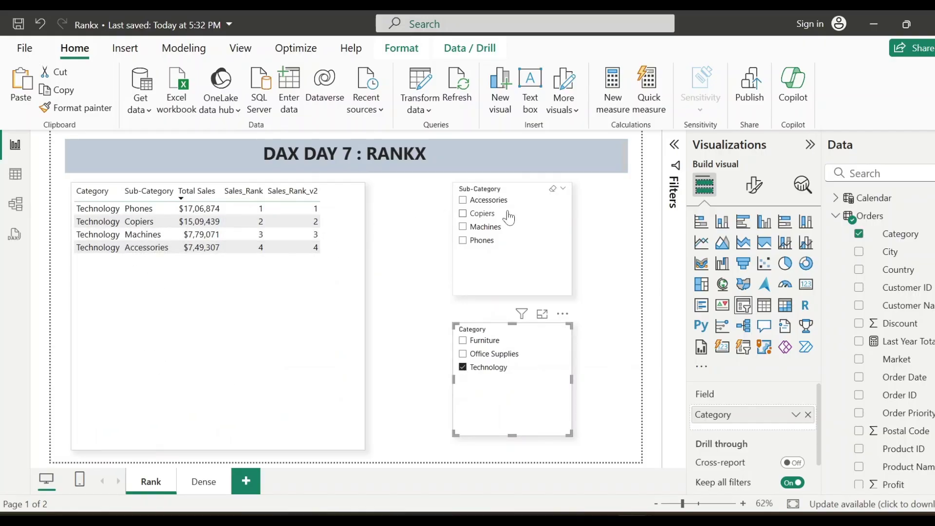
pyautogui.click(463, 241)
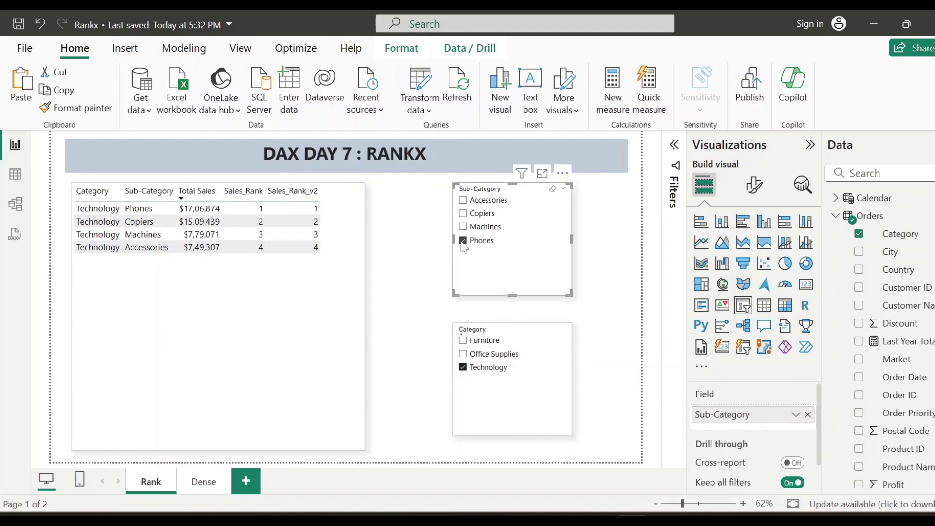
pyautogui.keyDown('ctrl'); pyautogui.click(463, 227); pyautogui.keyUp('ctrl')
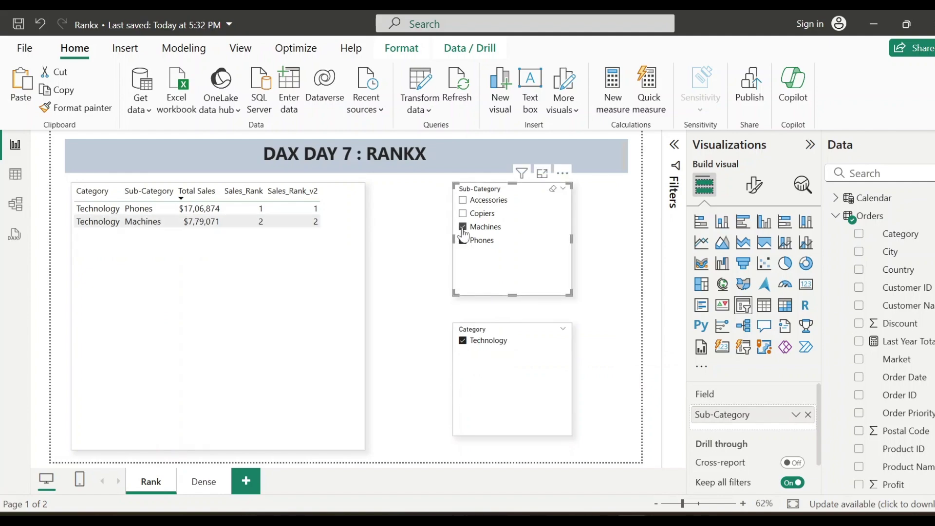
pyautogui.keyDown('ctrl'); pyautogui.click(463, 231); pyautogui.keyUp('ctrl')
pyautogui.click(467, 241)
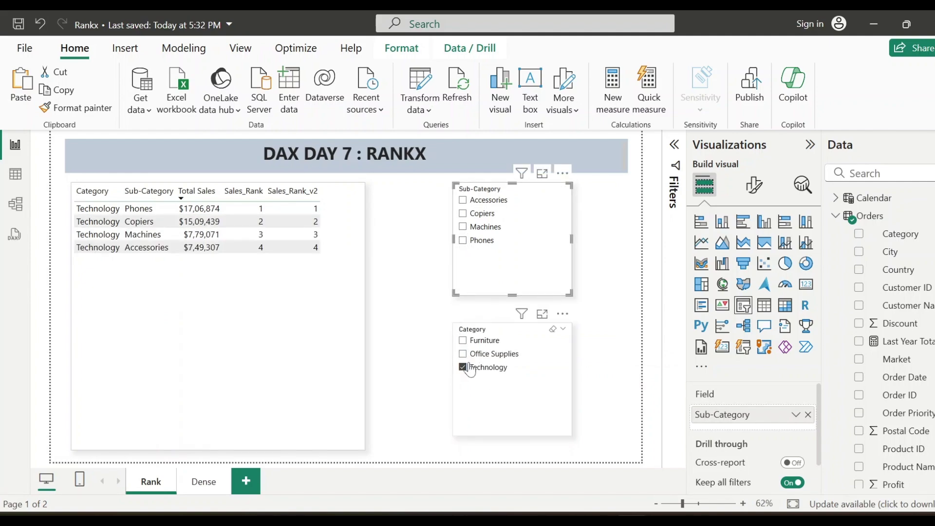
# - Switch the Category slicer to Office Supplies and check Paper, Binders and Storage sub-categories
pyautogui.click(464, 368)
pyautogui.click(462, 354)
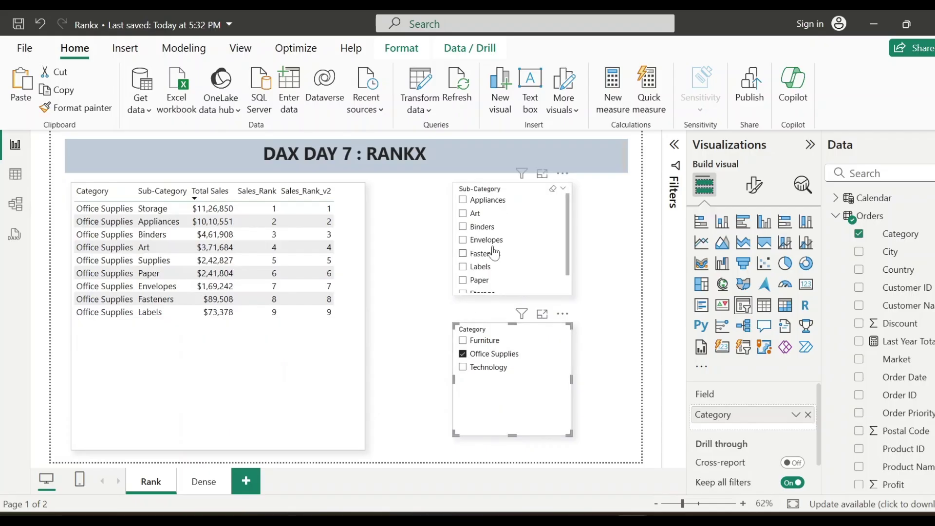
pyautogui.scroll(-1, 468, 267)
pyautogui.click(463, 260)
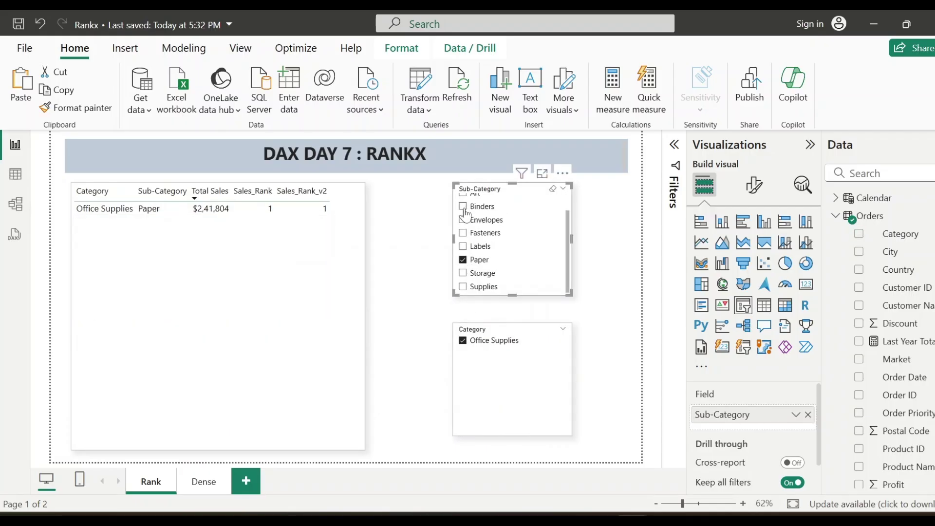
pyautogui.keyDown('ctrl'); pyautogui.click(463, 206); pyautogui.keyUp('ctrl')
pyautogui.keyDown('ctrl'); pyautogui.click(463, 272); pyautogui.keyUp('ctrl')
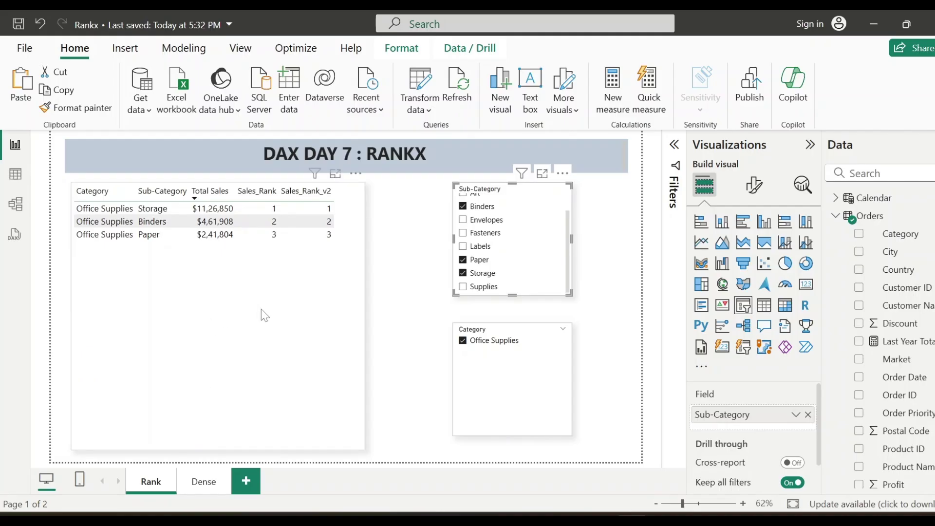
# - Deselect the slicer and go to the Dense page's Country and Total Sales_Country table
pyautogui.click(392, 363)
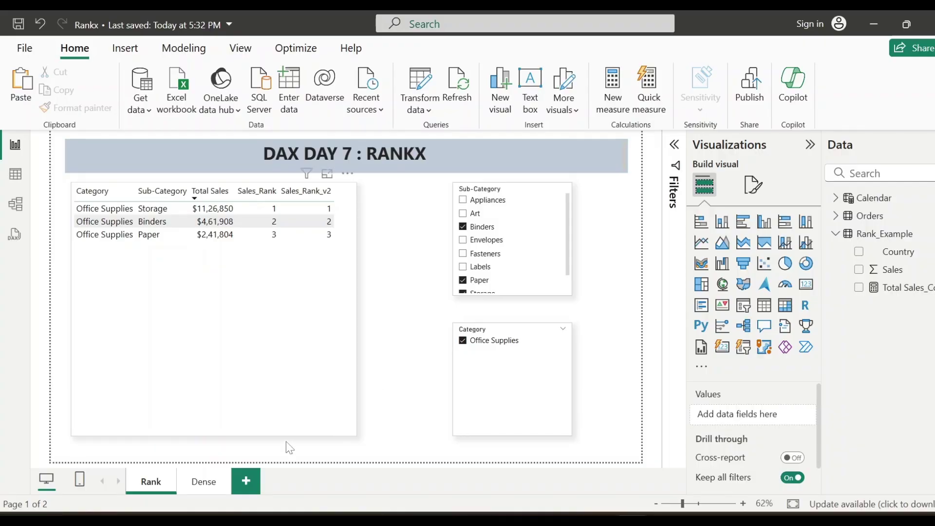
pyautogui.click(204, 482)
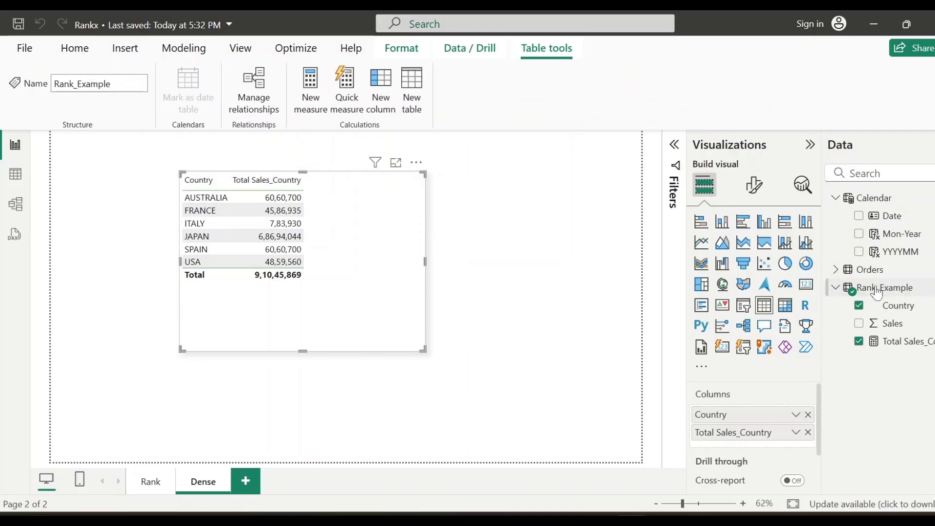
# - Start a new Rank_Example measure: Rank_Sales = RANKX(ALLSELECTED(Rank_Example[Country])
pyautogui.rightClick(876, 292)
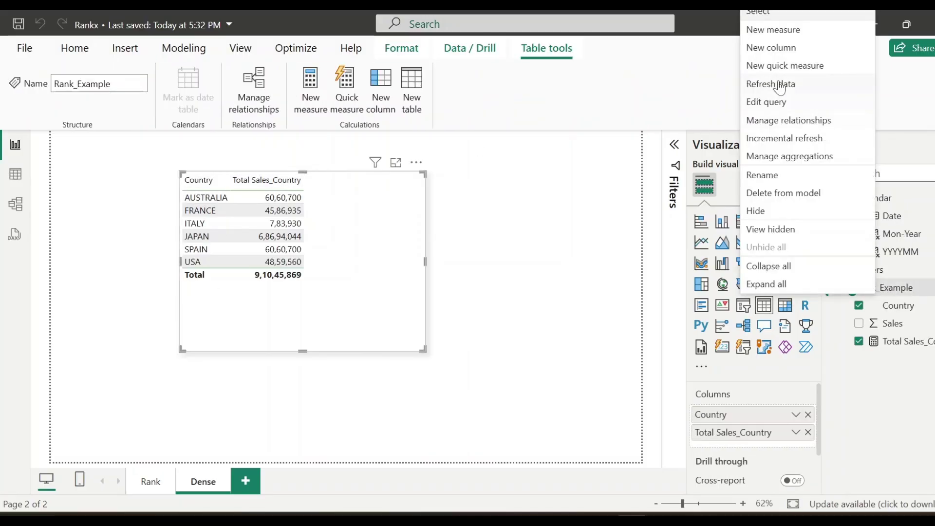
pyautogui.click(779, 29)
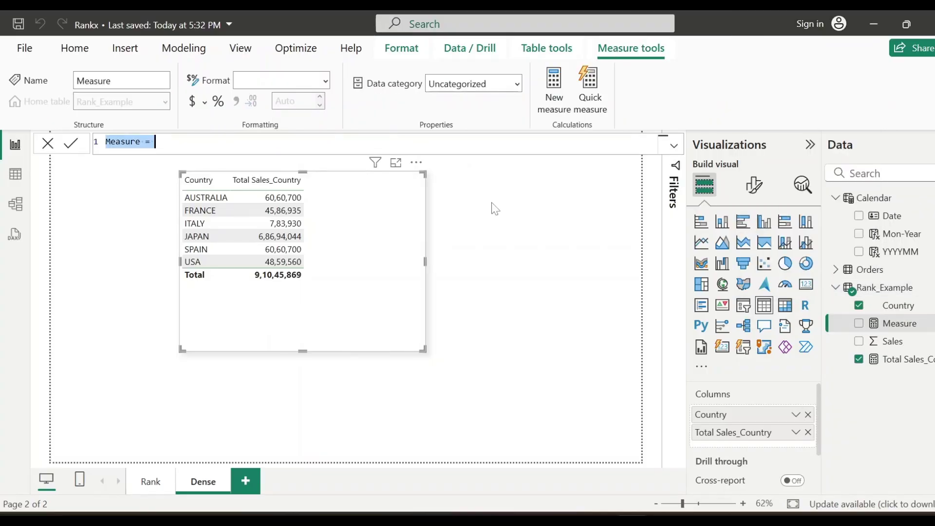
pyautogui.write('Rank_')
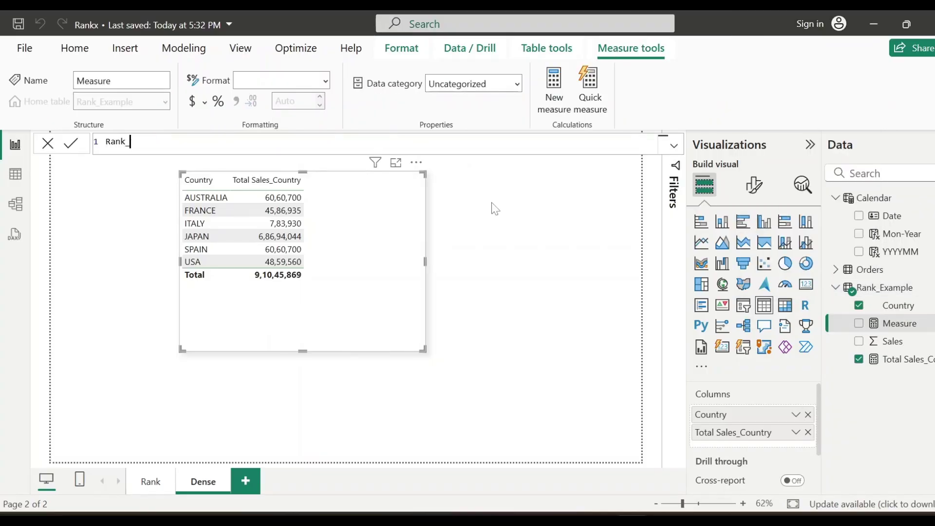
pyautogui.write('Sales = rankx')
pyautogui.press('Tab')
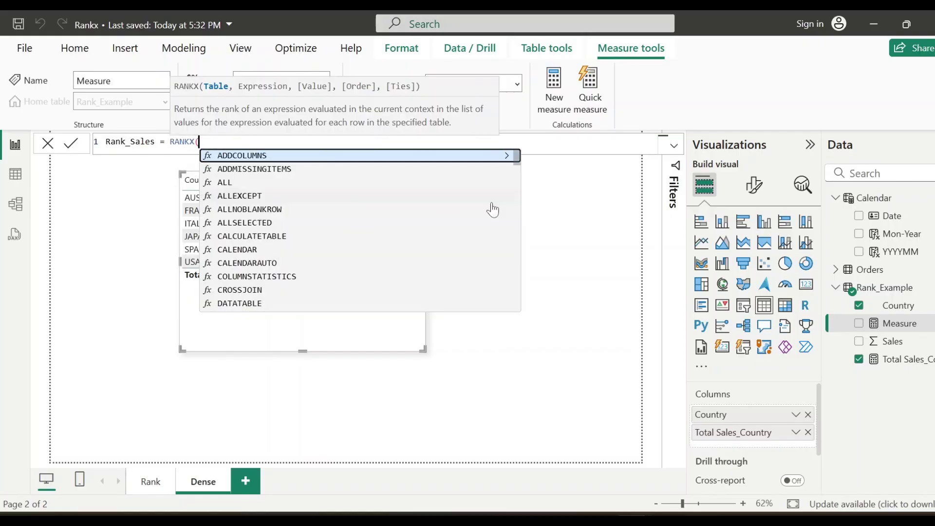
pyautogui.write('allse')
pyautogui.press('Tab')
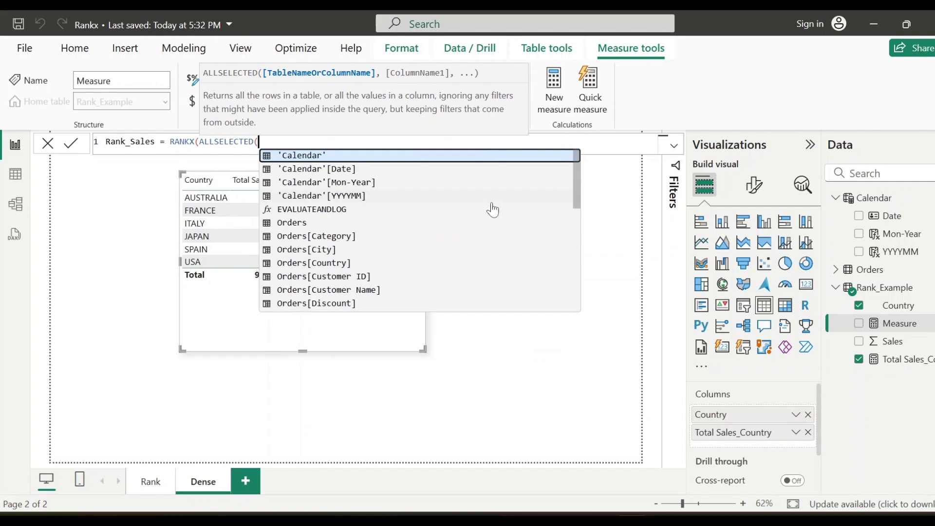
pyautogui.write('cou')
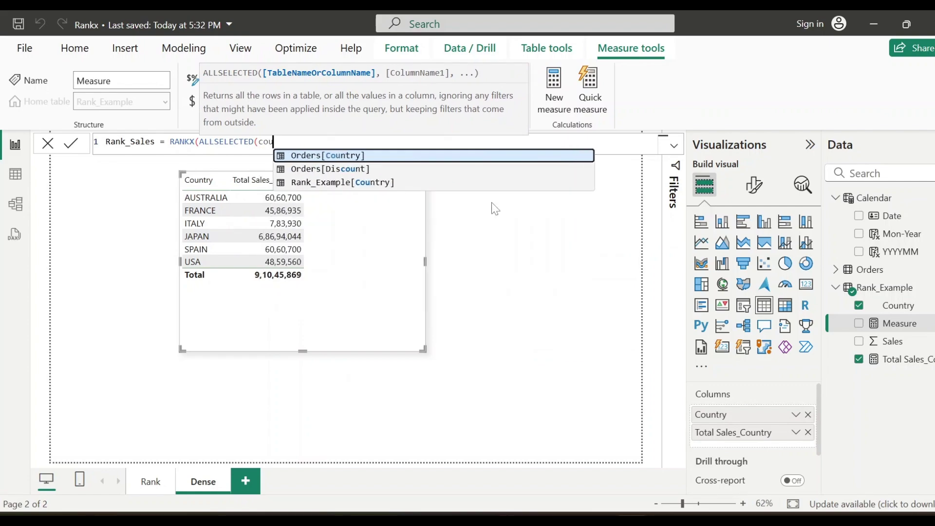
pyautogui.press('Down')
pyautogui.press('Down')
pyautogui.press('Tab')
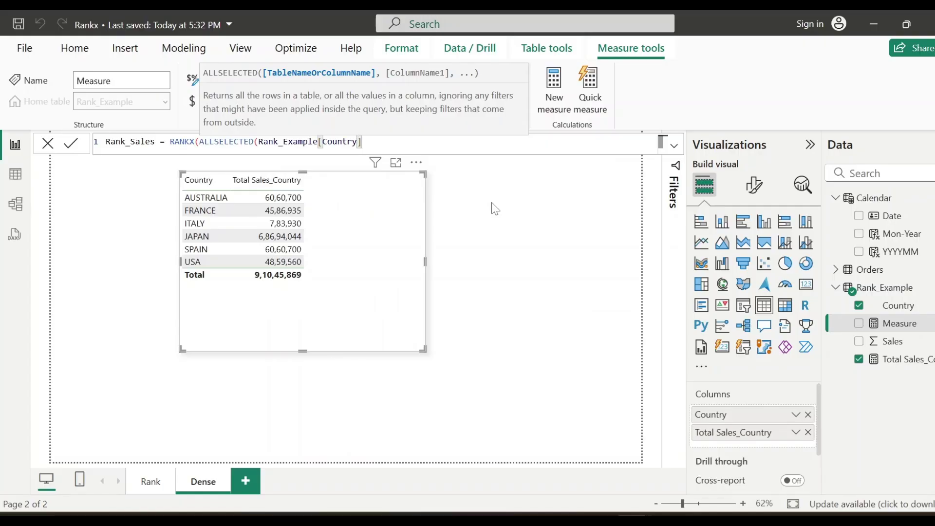
# - Finish the formula with [Total Sales_Country], commit it, and add Rank_Sales to the country table
pyautogui.write('),tota')
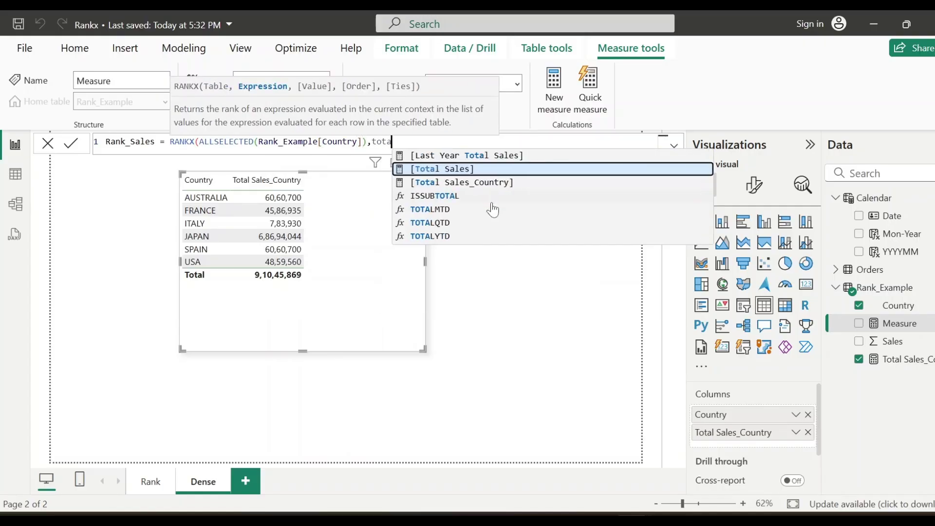
pyautogui.press('Down')
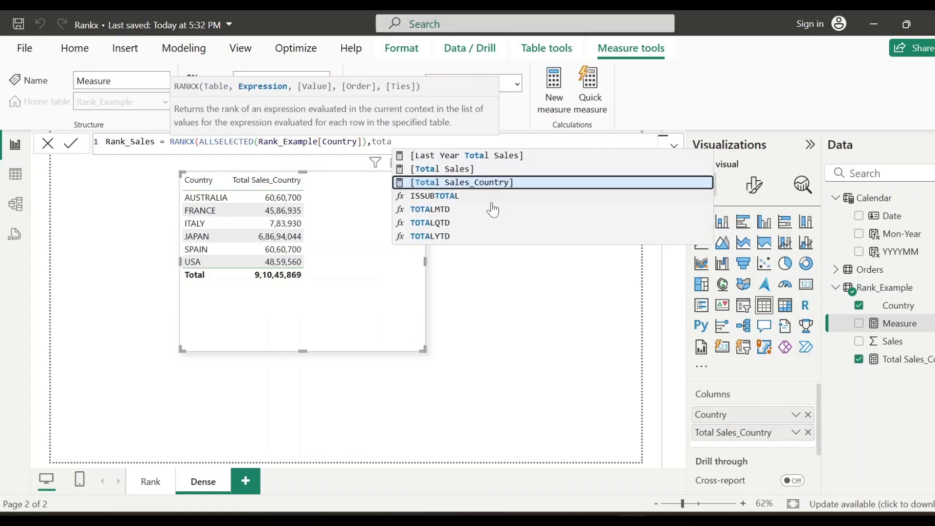
pyautogui.press('Tab')
pyautogui.press('Return')
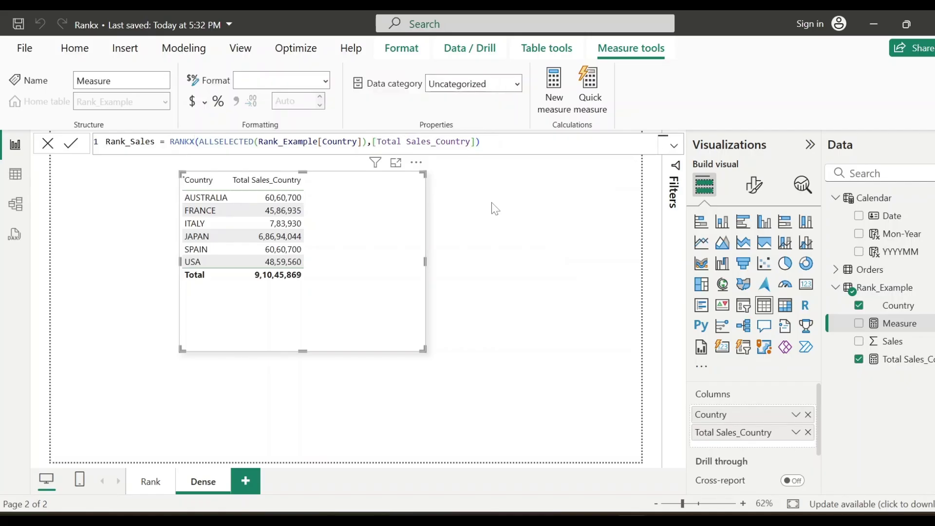
pyautogui.click(859, 323)
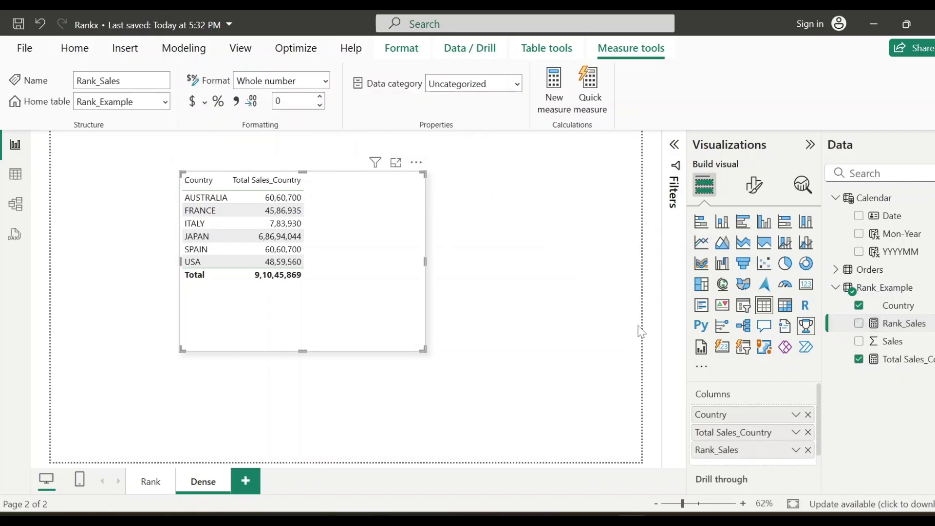
# - Sort the country table by Total Sales_Country descending, giving Rank_Sales 1, 2, 2, 4, 5, 6
pyautogui.click(288, 185)
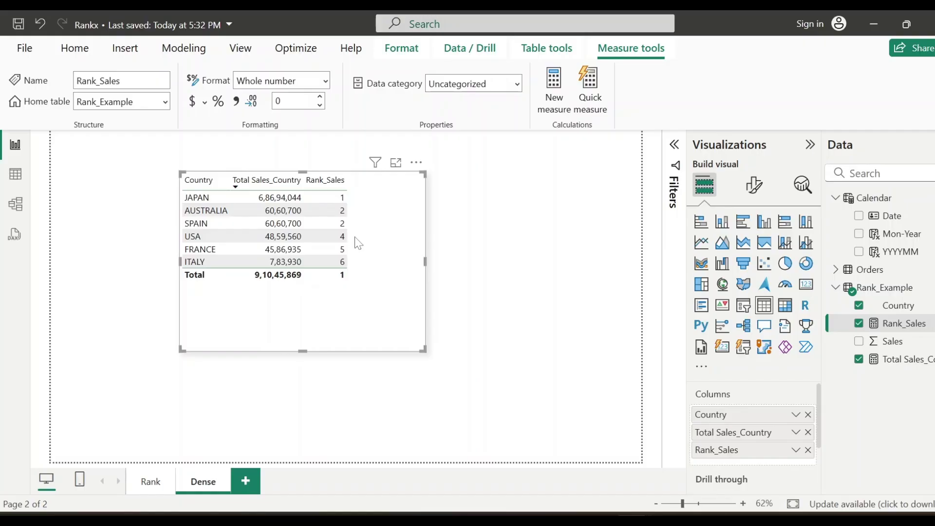
pyautogui.click(494, 280)
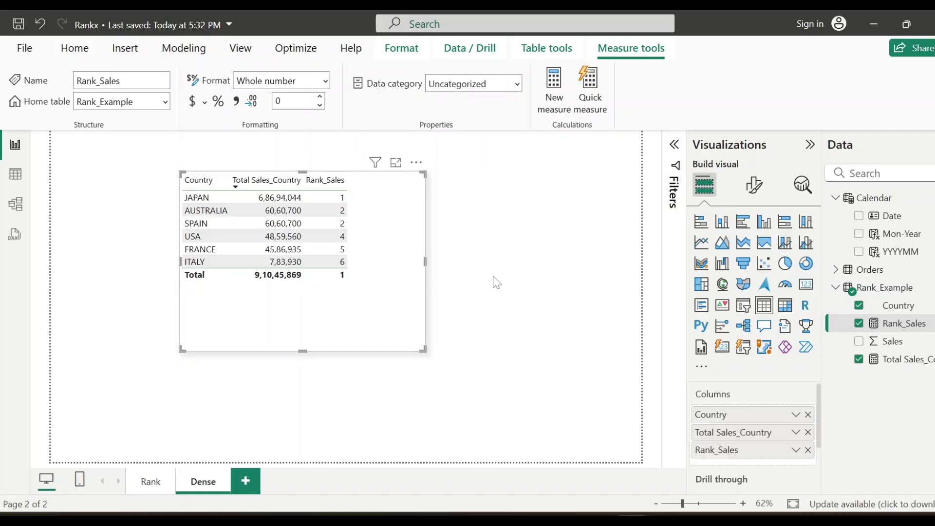
# - Add ,,,Dense as the ties argument to the Rank_Sales RANKX formula
pyautogui.click(901, 323)
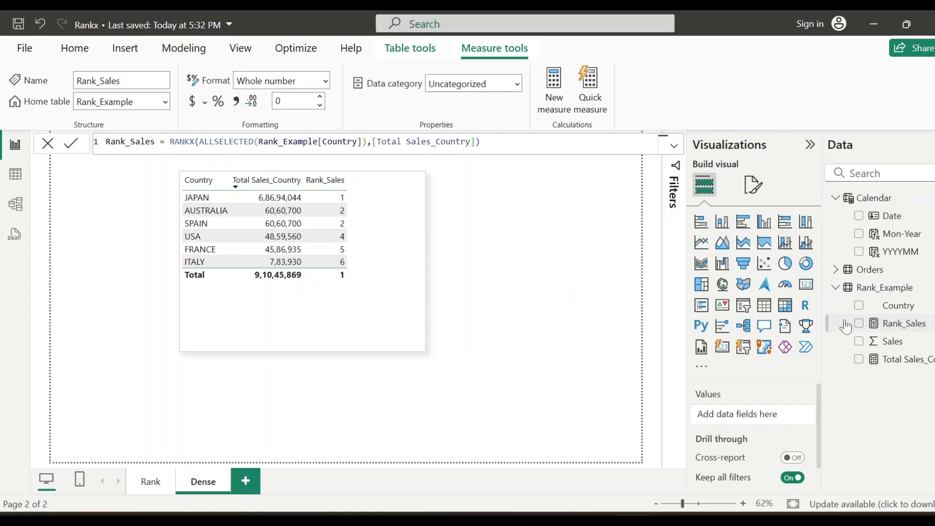
pyautogui.click(478, 141)
pyautogui.write(',')
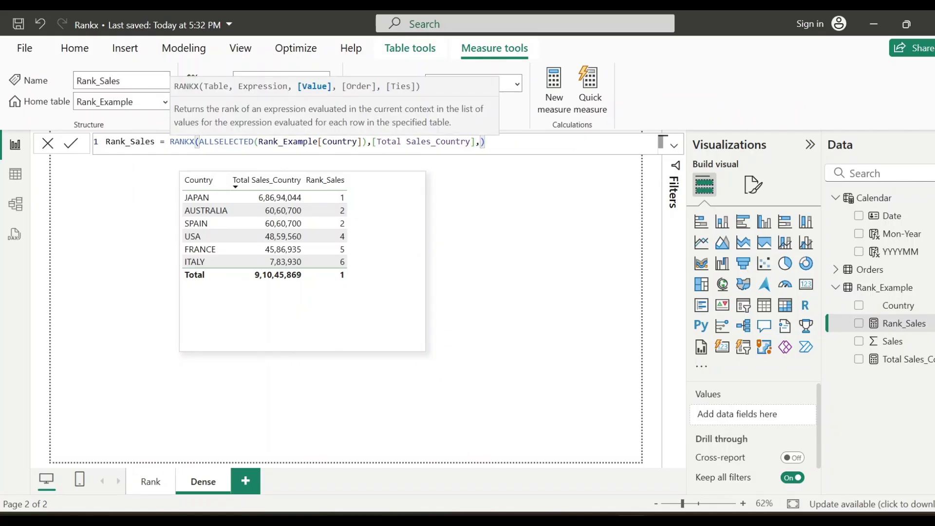
pyautogui.write(',')
pyautogui.press('BackSpace')
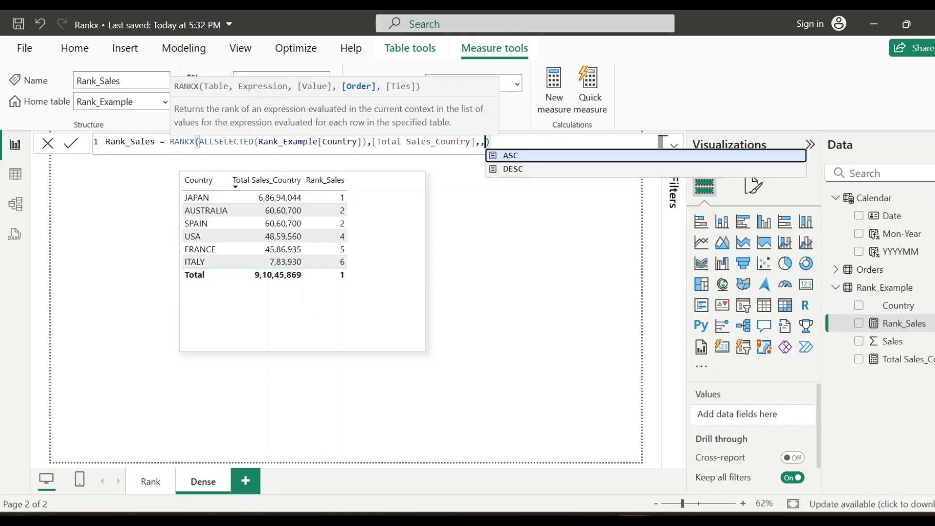
pyautogui.write(',')
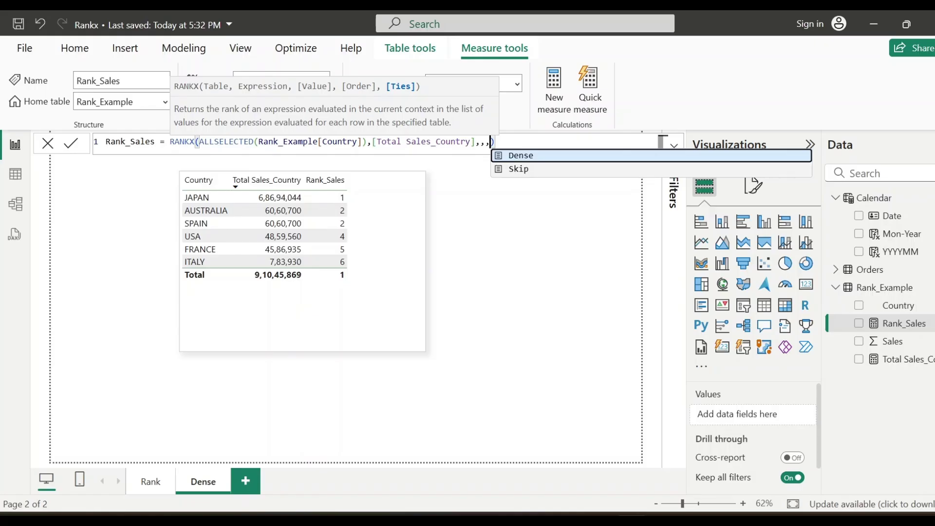
pyautogui.press('Tab')
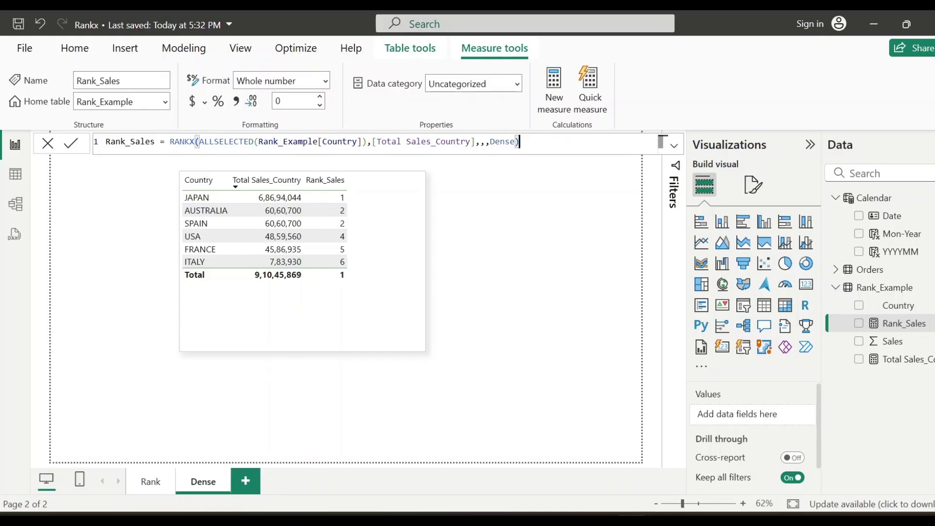
# - Commit the Dense Rank_Sales formula so USA ranks 3, France 4, Italy 5
pyautogui.press('Return')
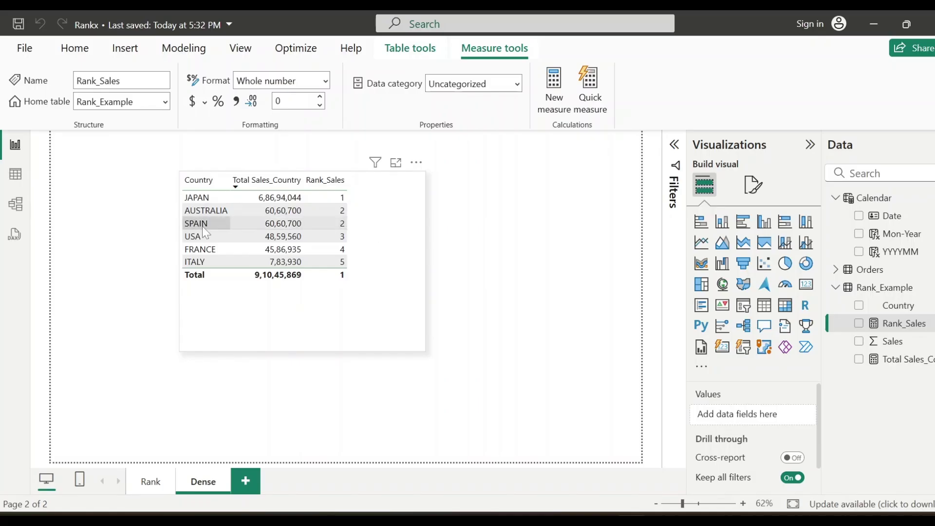
pyautogui.click(380, 251)
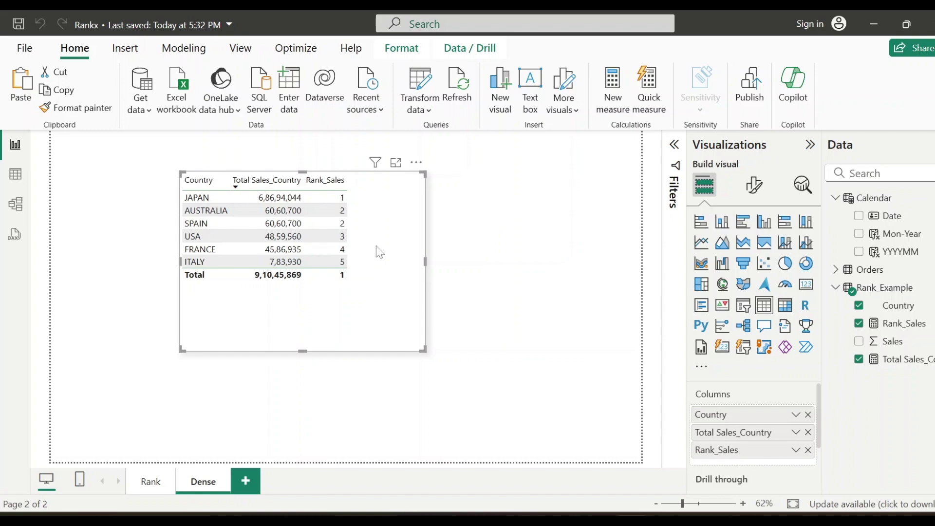